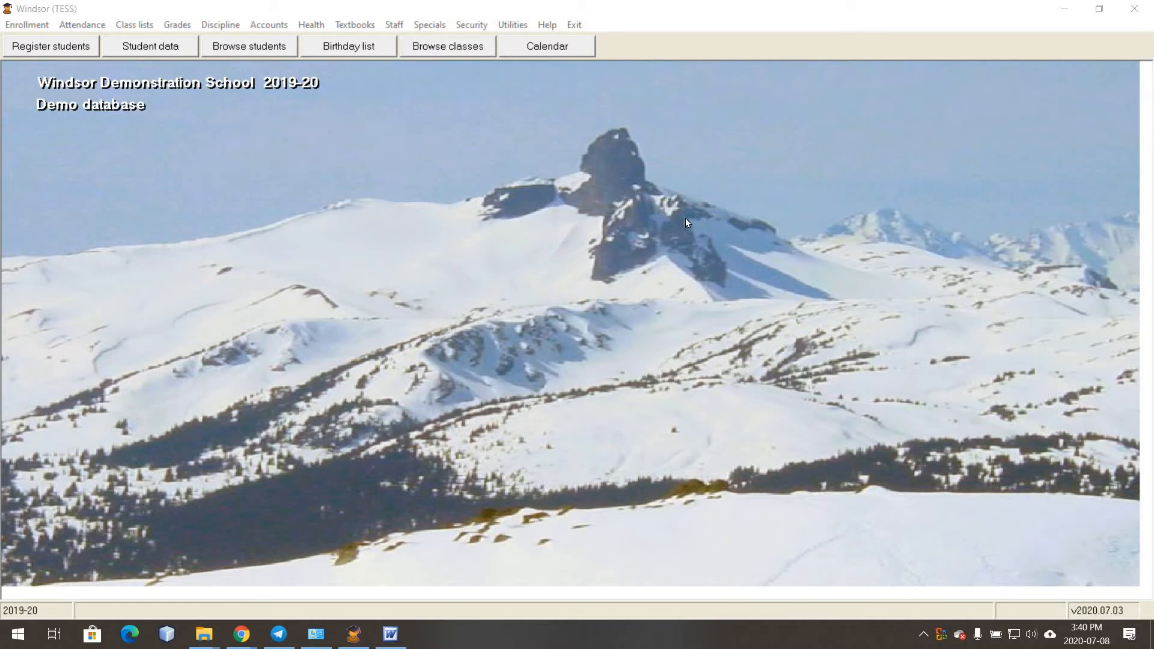
# - Change the BC School setup report date from 20200908 to 20200930
pyautogui.click(429, 25)
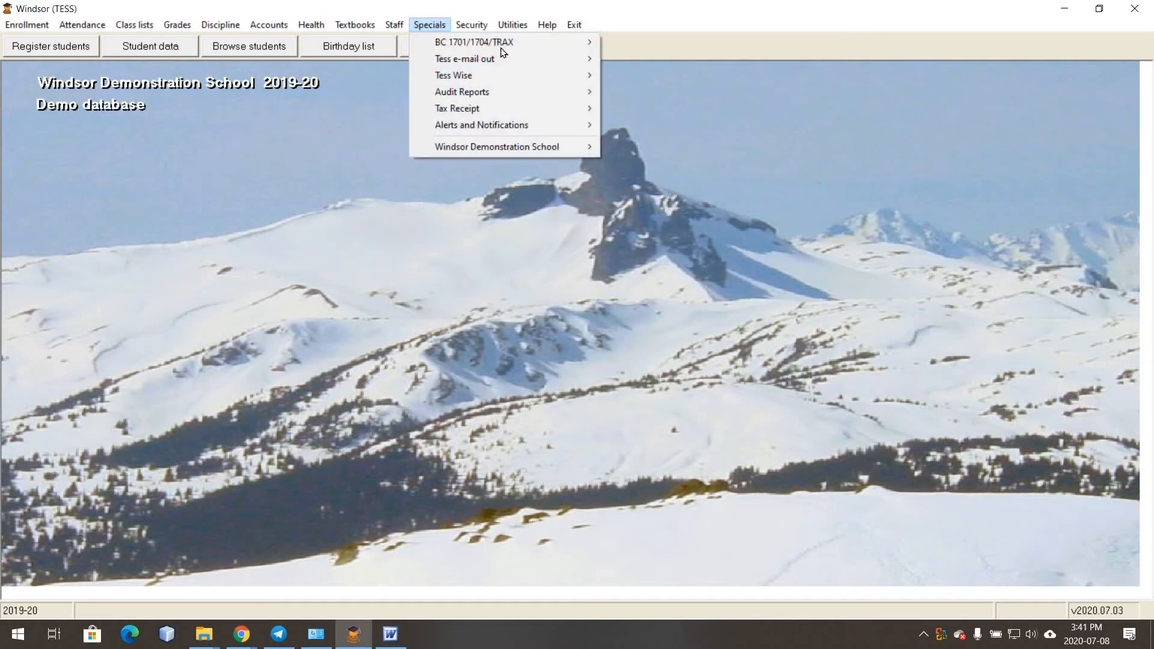
pyautogui.moveTo(502, 44)
pyautogui.click(719, 44)
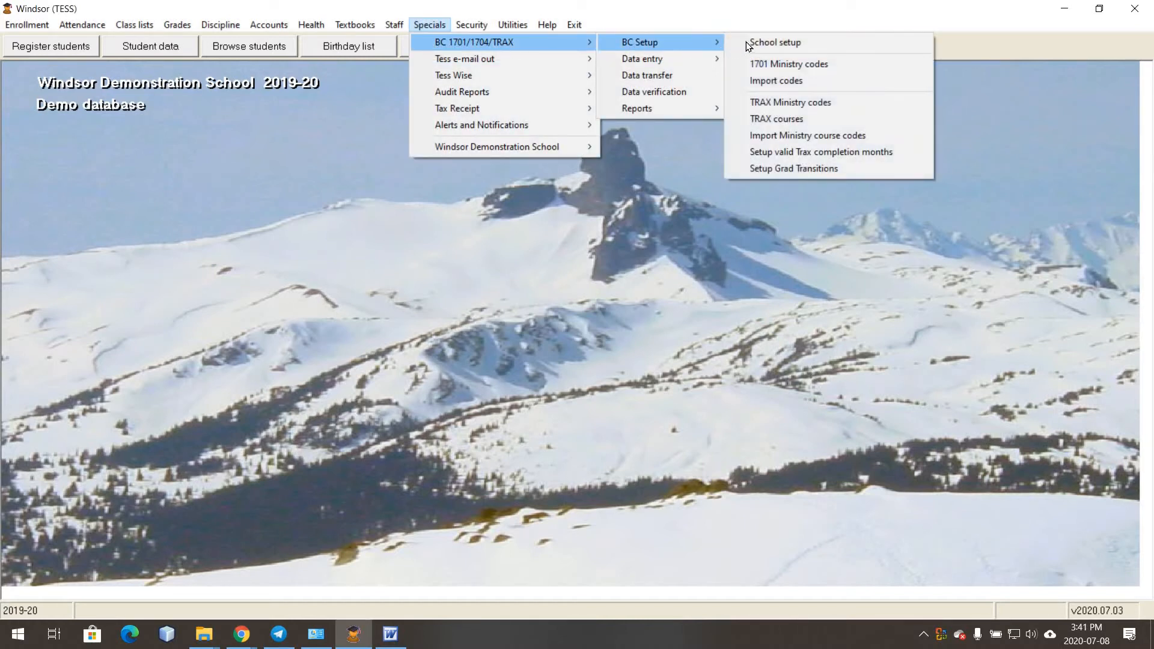
pyautogui.press('Return')
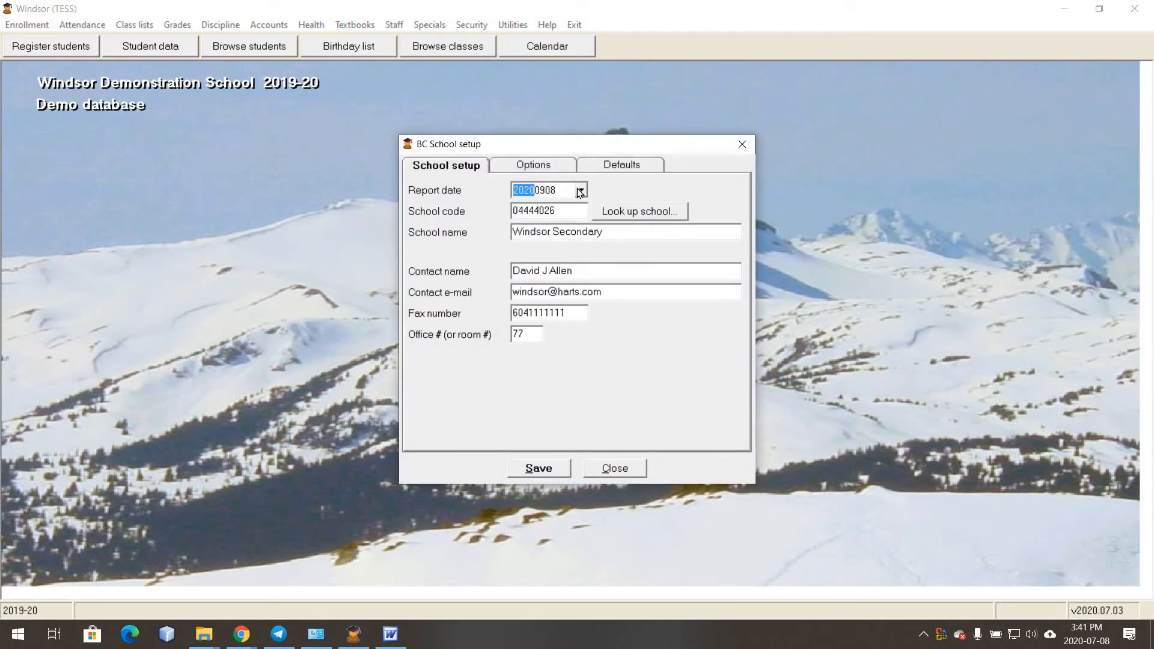
pyautogui.click(580, 191)
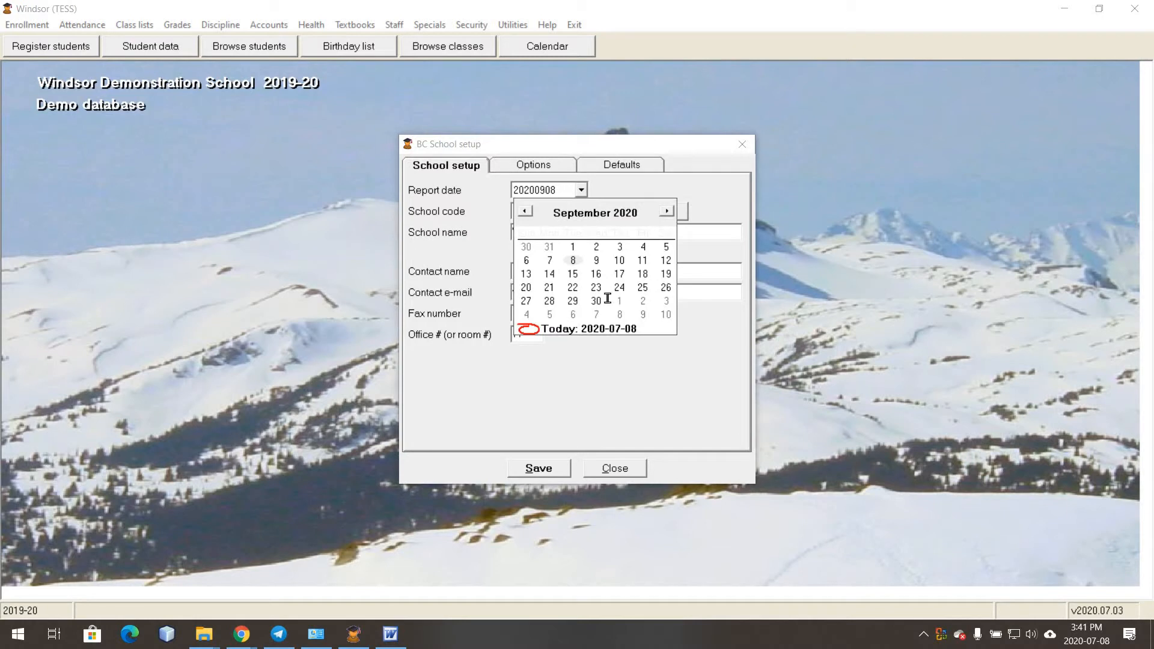
pyautogui.click(601, 301)
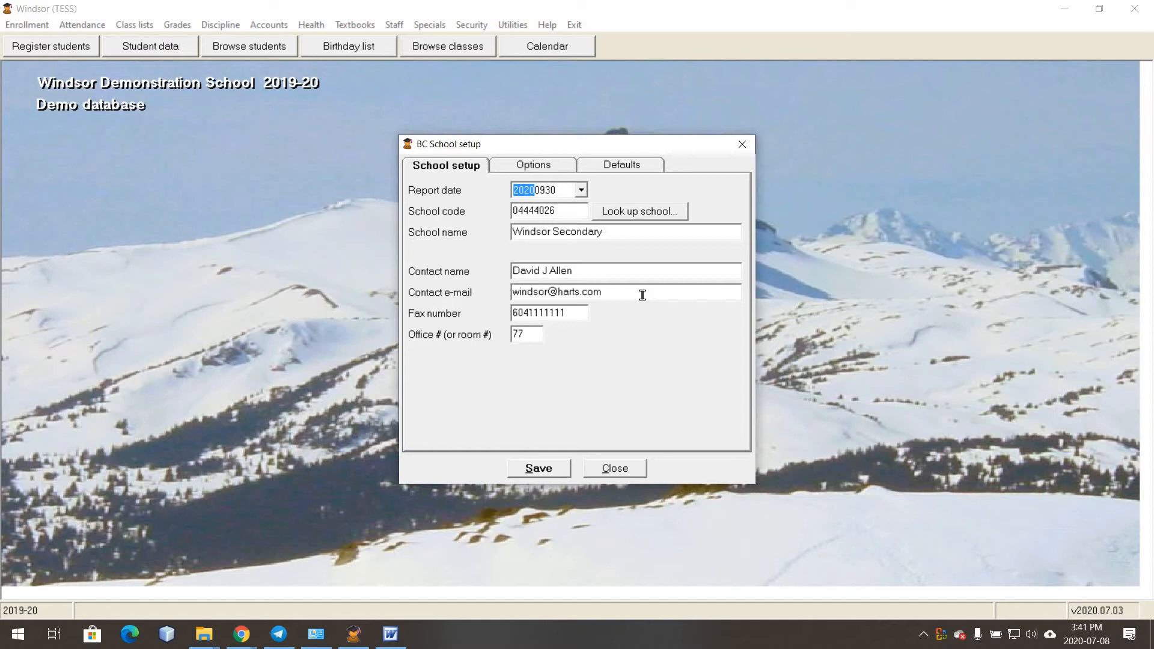
pyautogui.click(574, 213)
pyautogui.click(653, 213)
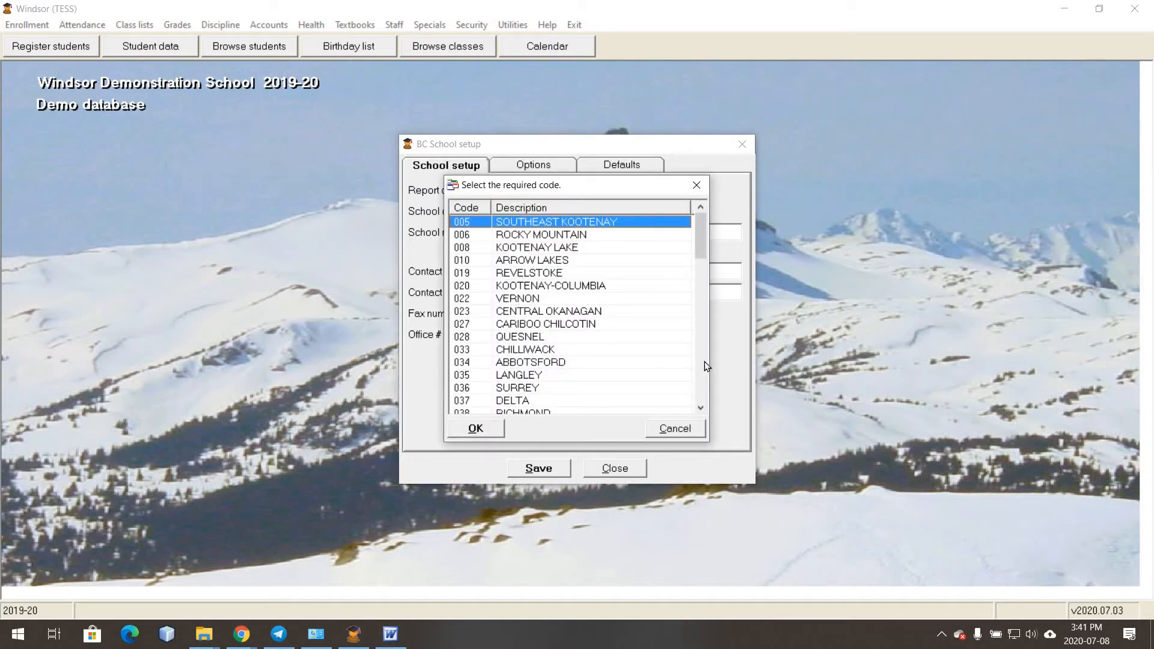
pyautogui.scroll(-5, 548, 297)
pyautogui.doubleClick(525, 235)
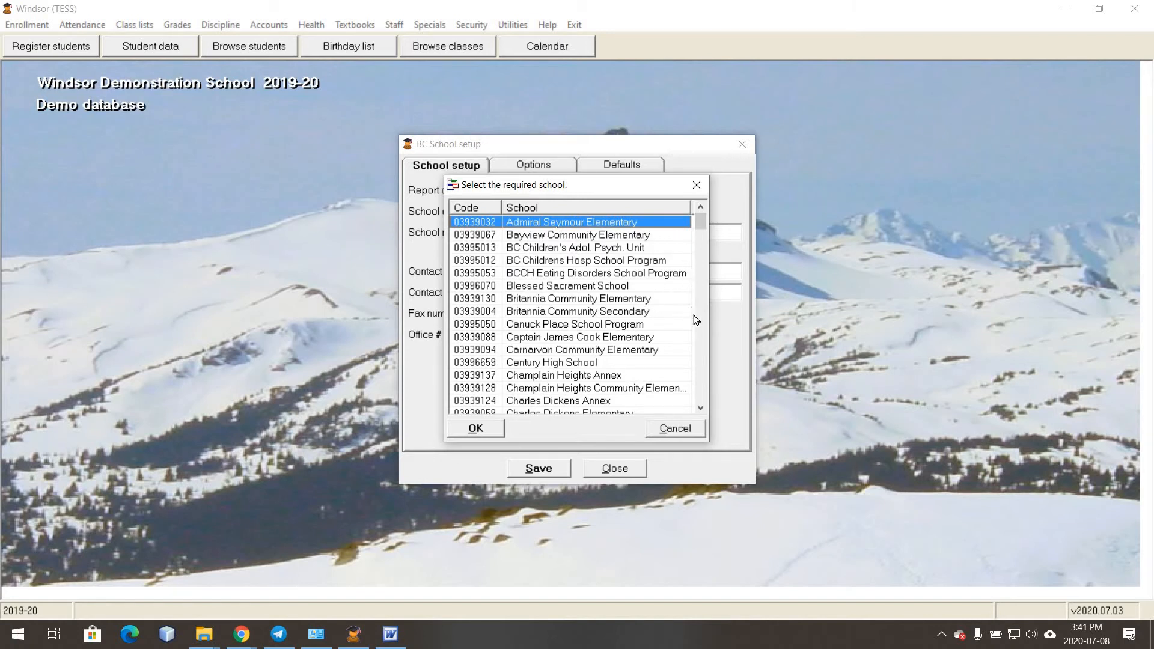
pyautogui.scroll(-15, 700, 332)
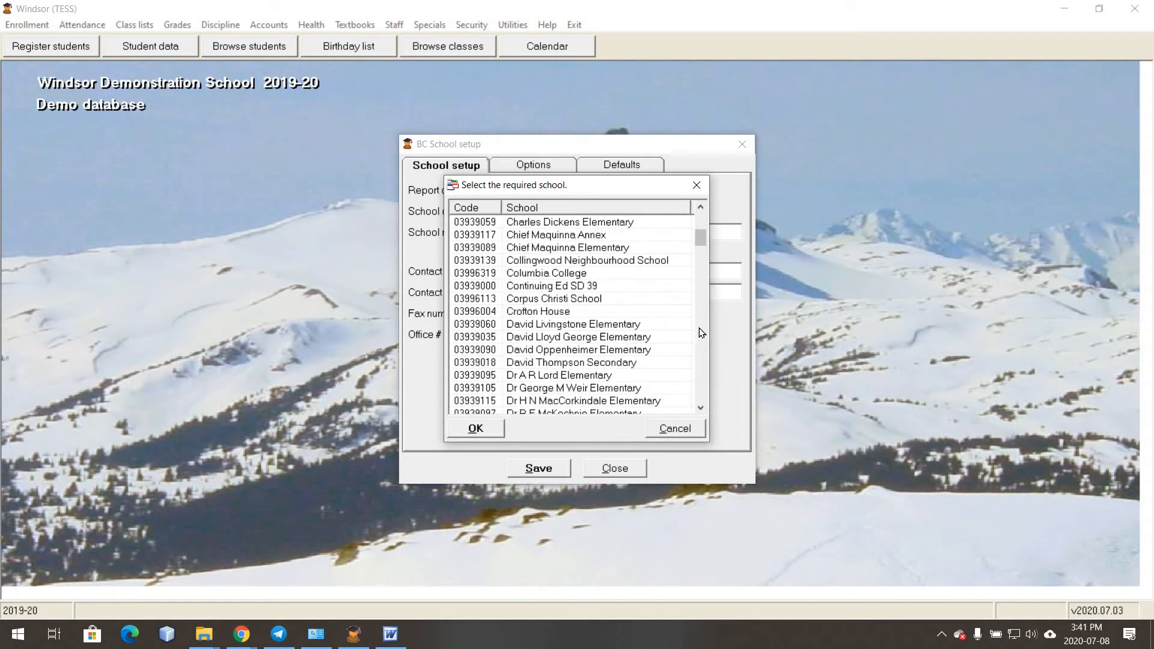
pyautogui.scroll(-20, 700, 333)
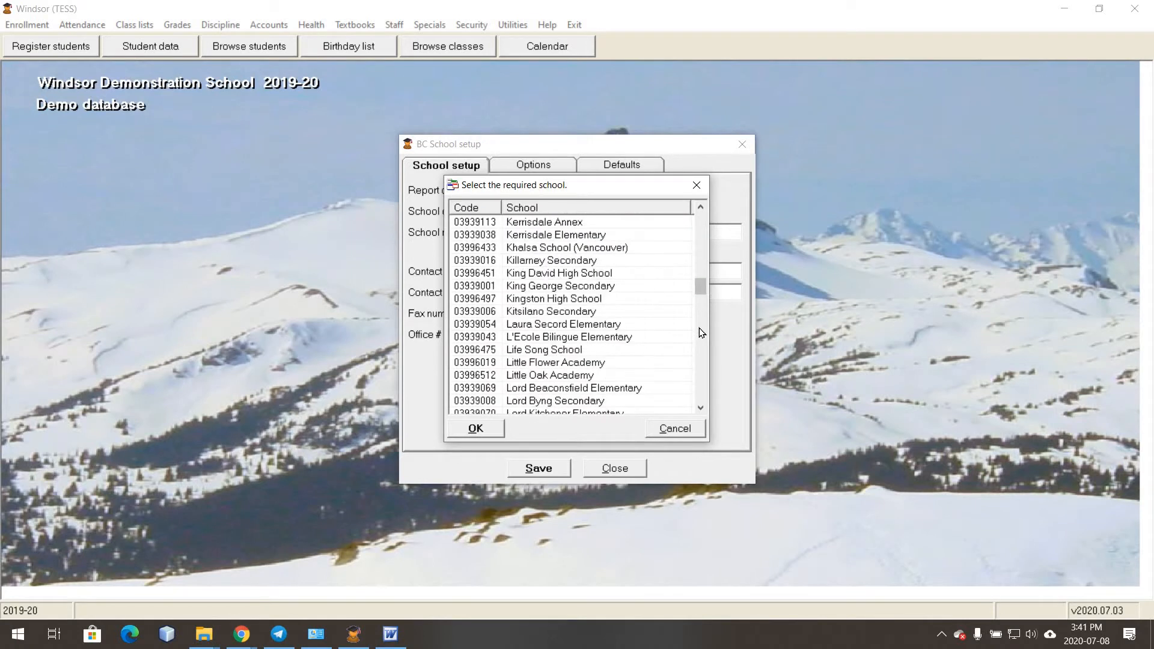
pyautogui.click(652, 428)
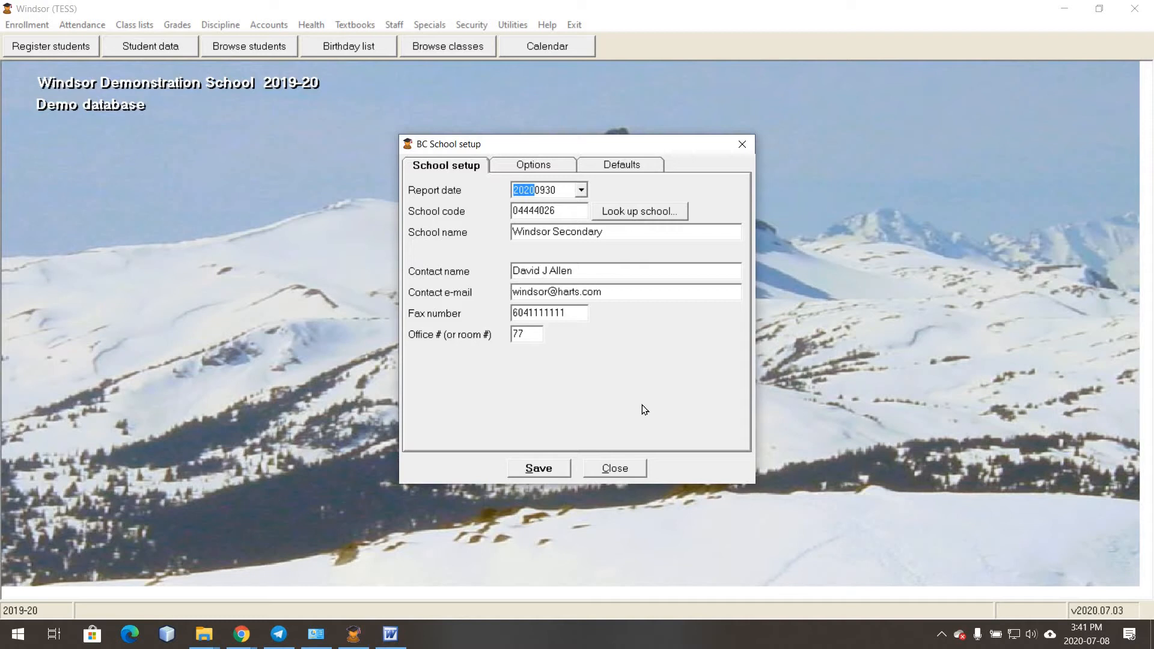
pyautogui.click(613, 233)
pyautogui.moveTo(242, 634)
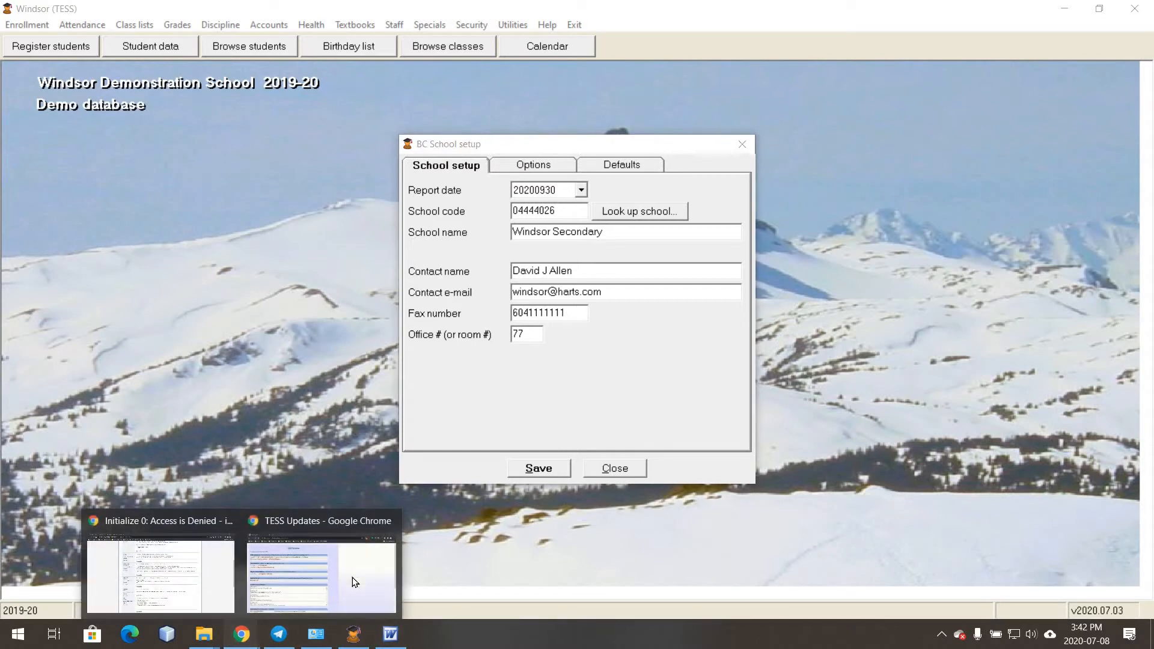
# - Download 1701_definitions.exe from the TESS Updates 1701 Ministry Codes section and open it
pyautogui.click(353, 580)
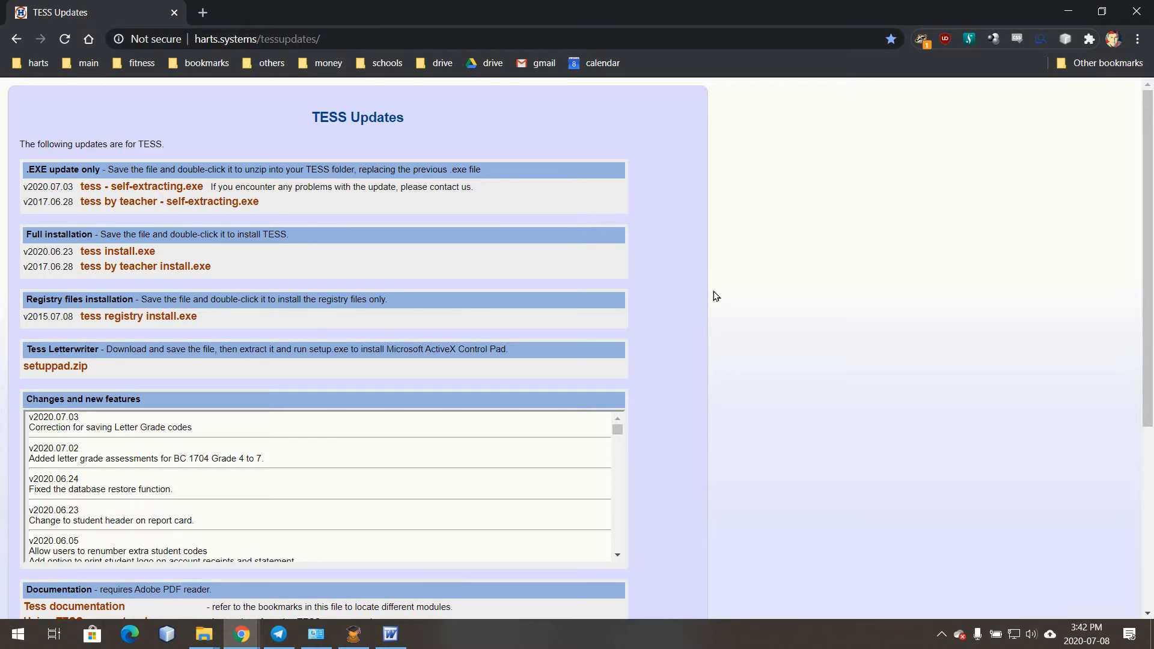
pyautogui.scroll(-5, 714, 295)
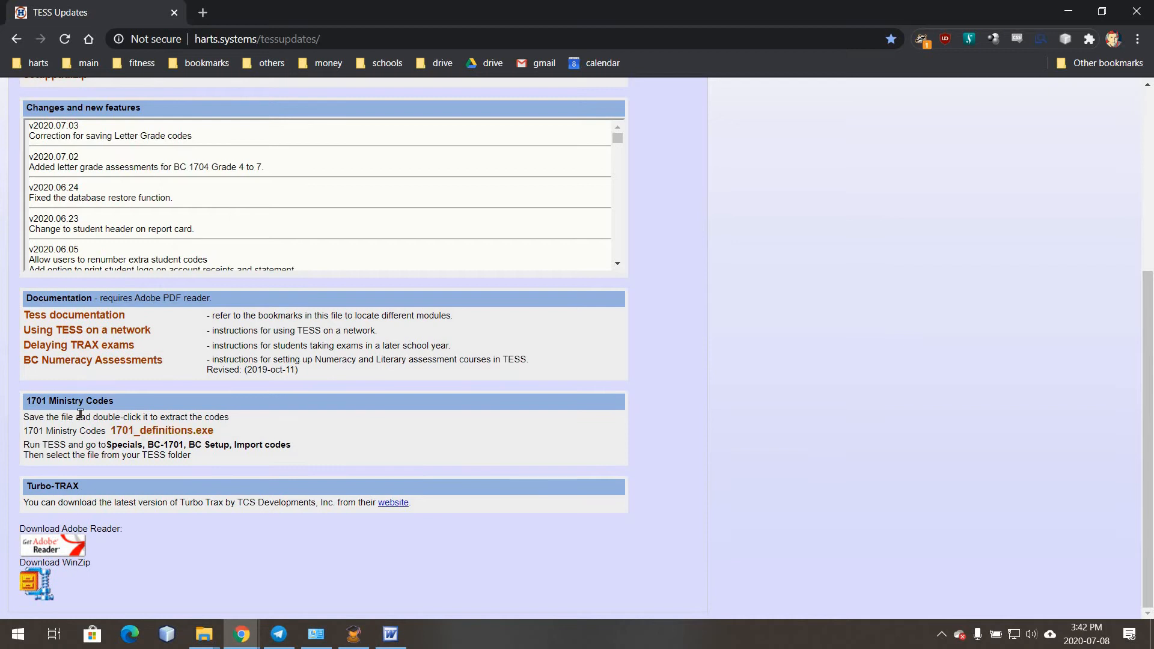
pyautogui.click(162, 431)
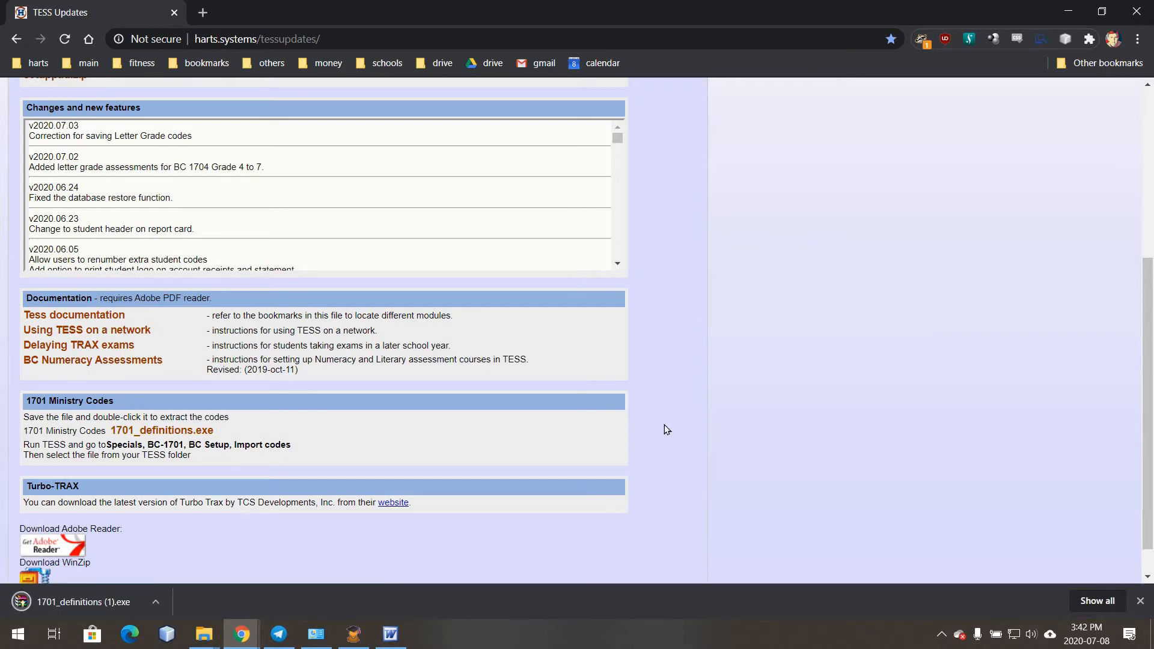
pyautogui.click(81, 601)
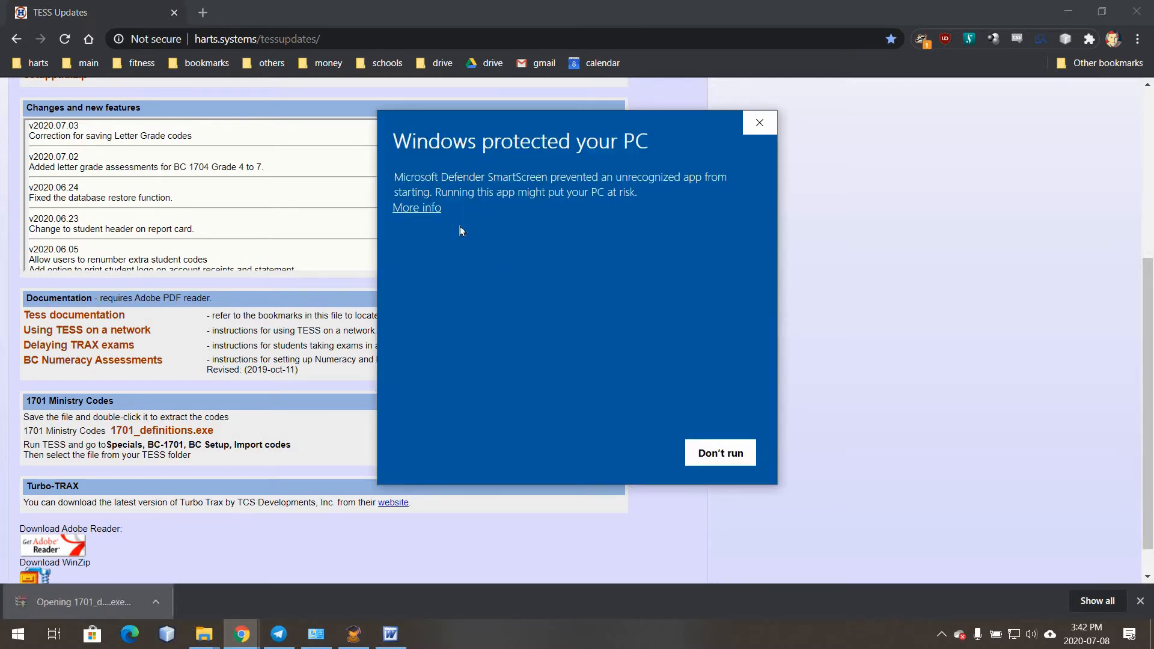
# - Run the extractor past SmartScreen, replacing BC1701_Definitions.txt in C:\tess\, and return to TESS
pyautogui.click(417, 208)
pyautogui.click(629, 453)
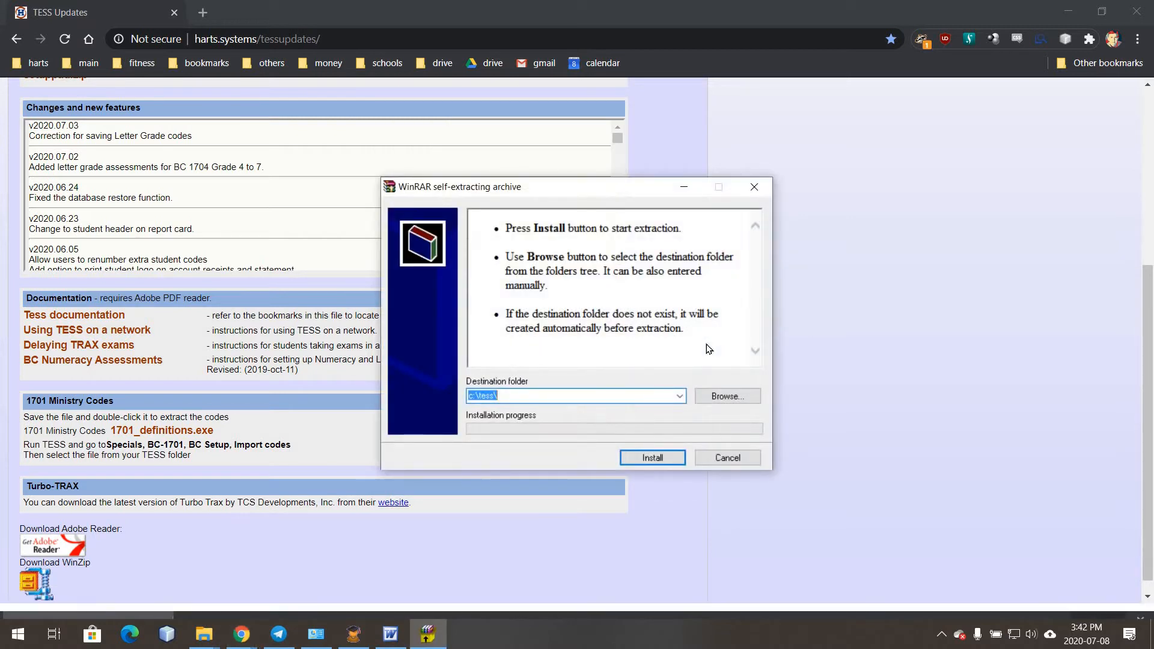
pyautogui.click(651, 458)
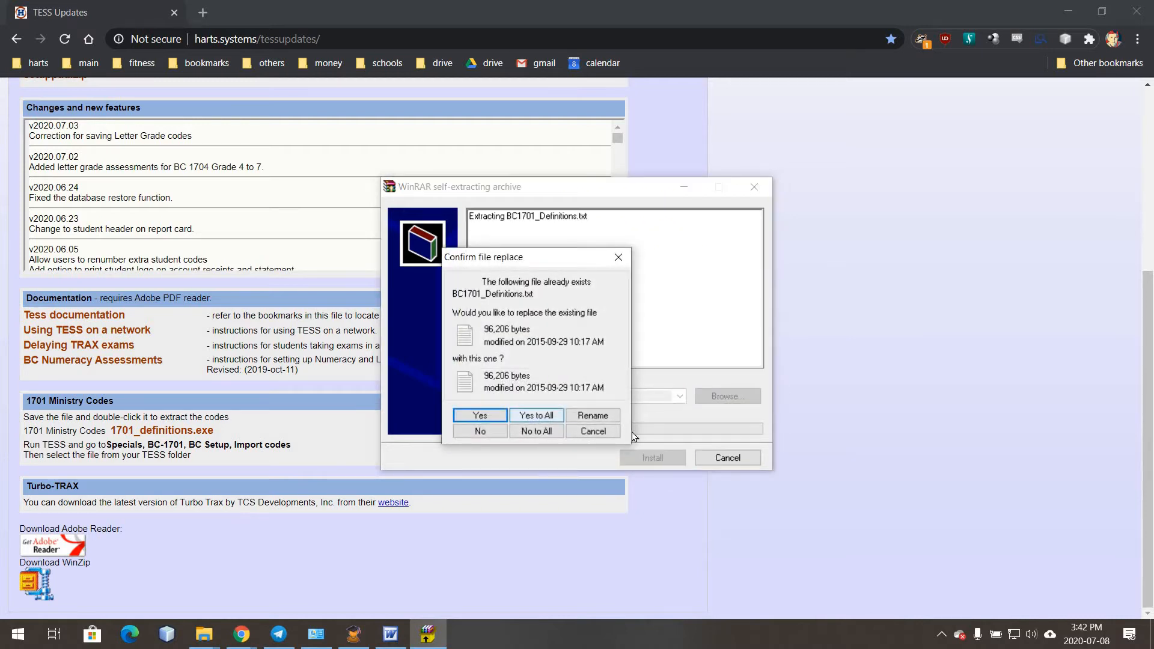
pyautogui.press('Return')
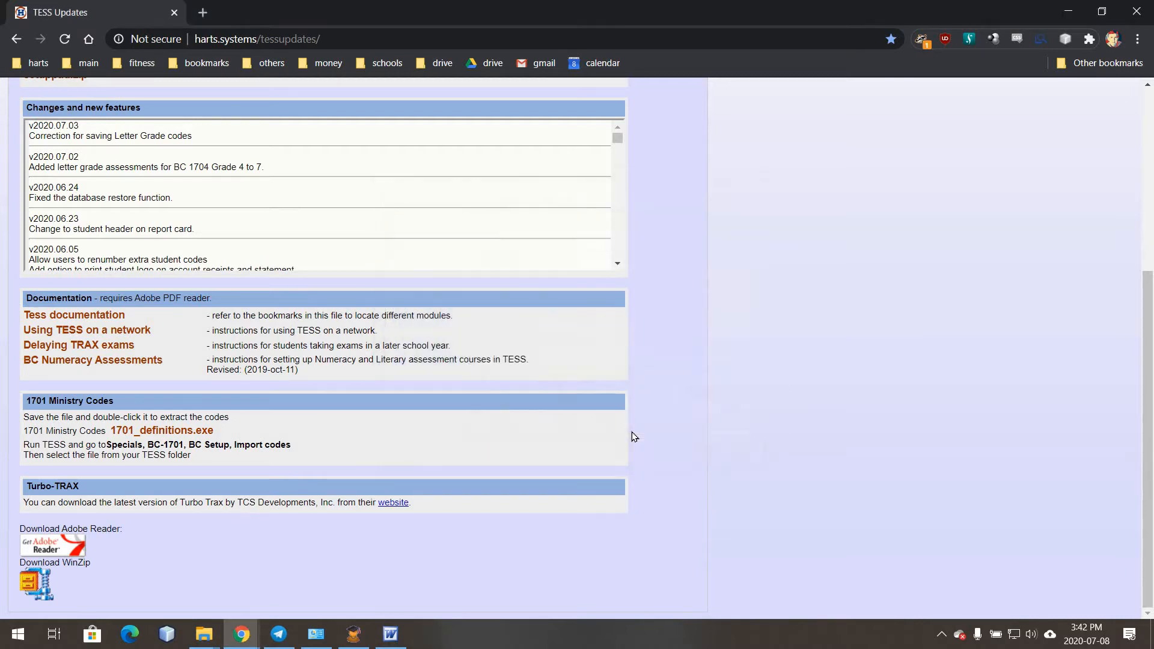
pyautogui.click(362, 637)
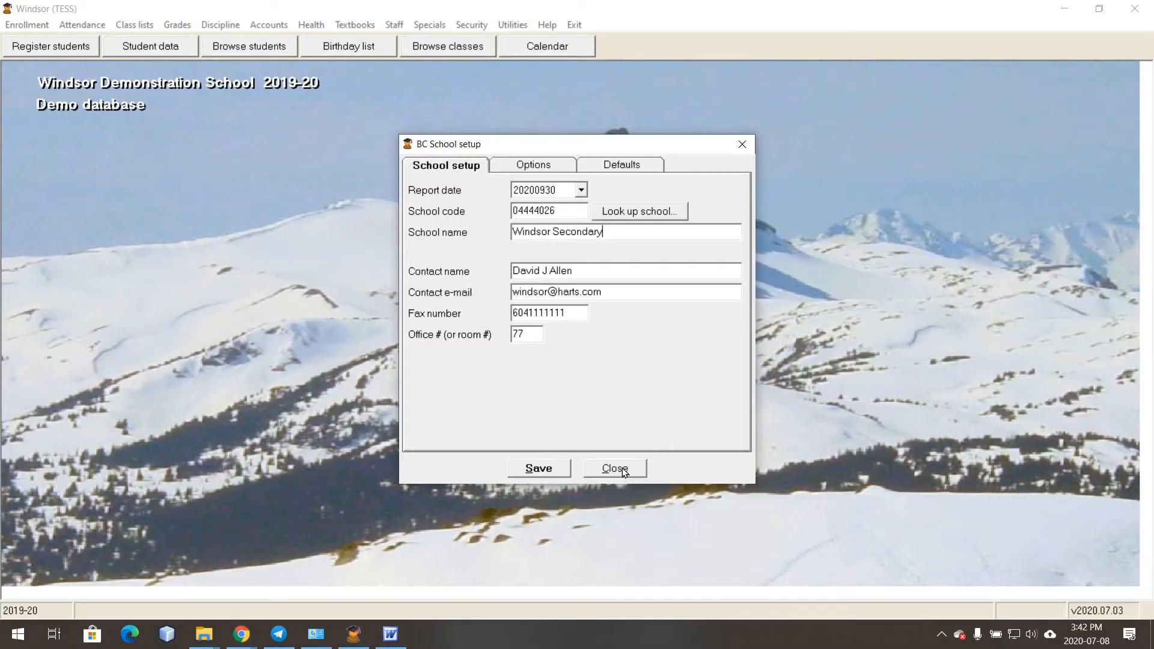
# - Close the school setup and bring up the BC Ministry codes import
pyautogui.click(614, 468)
pyautogui.click(429, 25)
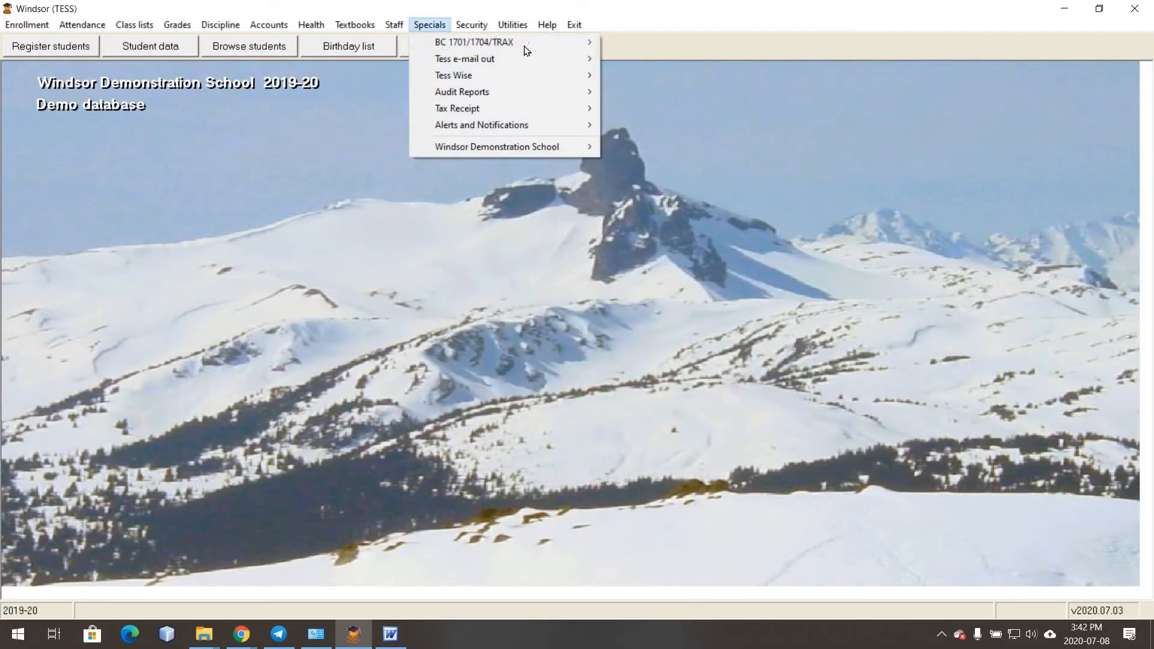
pyautogui.moveTo(527, 43)
pyautogui.moveTo(673, 46)
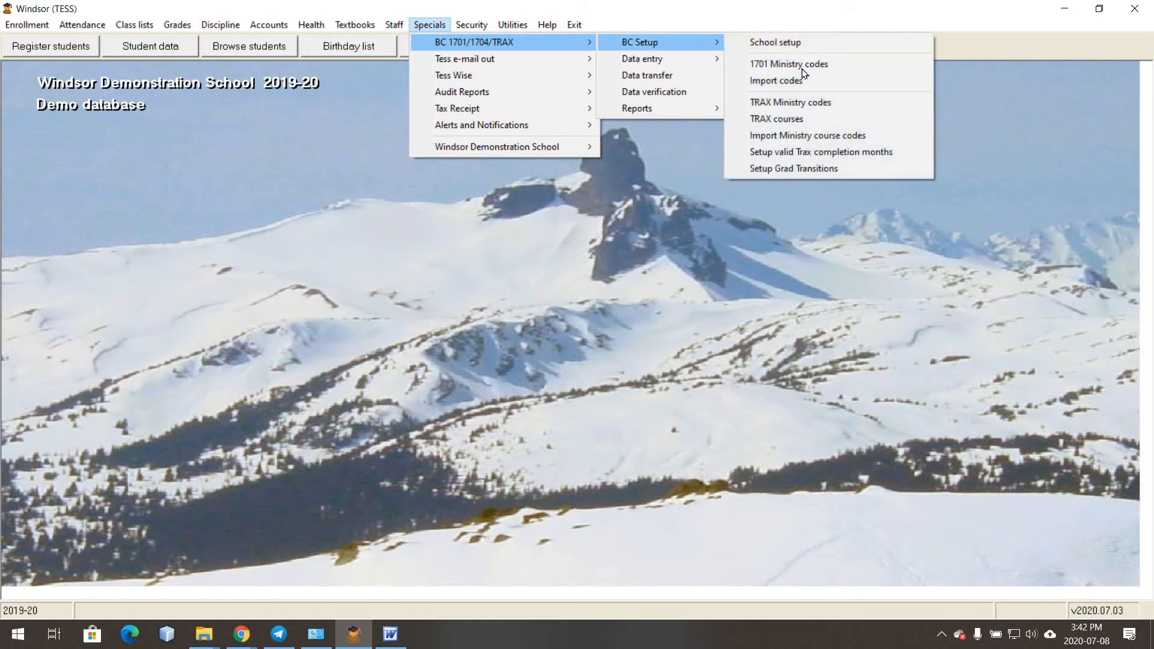
pyautogui.click(802, 84)
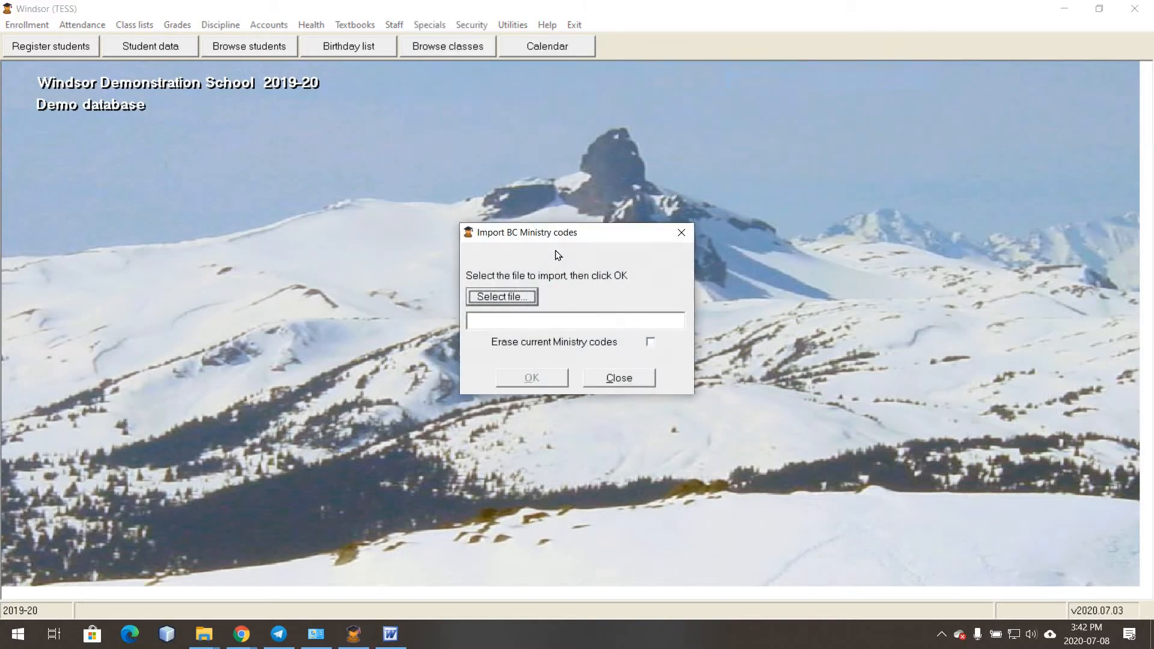
# - Select C:\tess\BC1701_Definitions.txt as the file to import
pyautogui.click(502, 298)
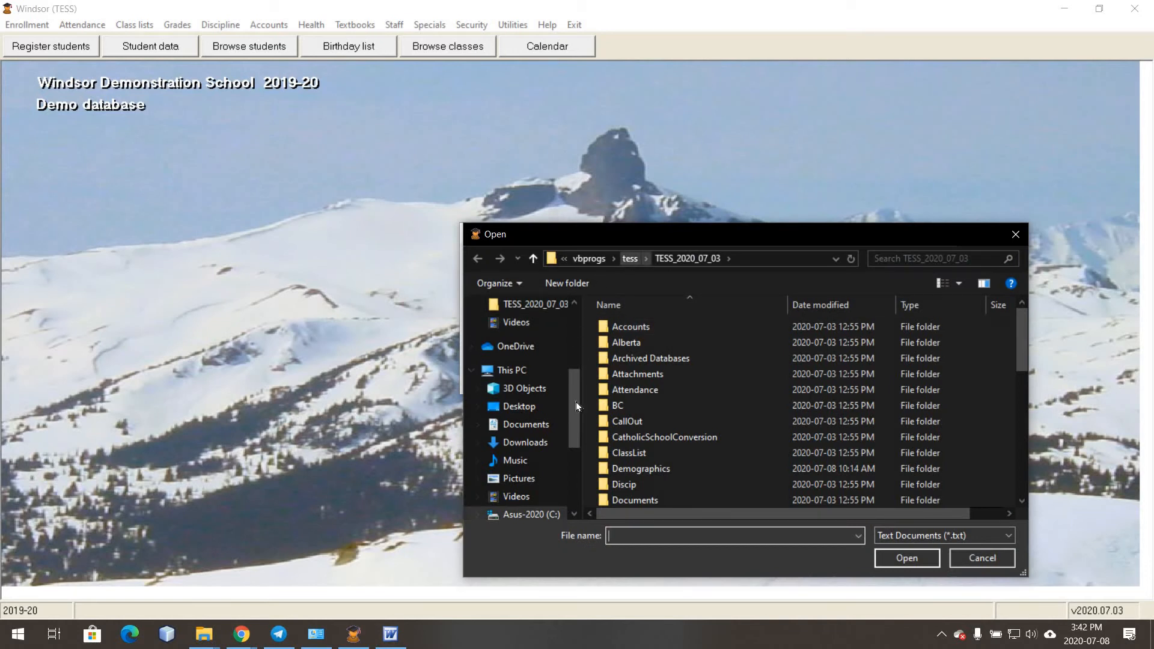
pyautogui.scroll(-2, 571, 441)
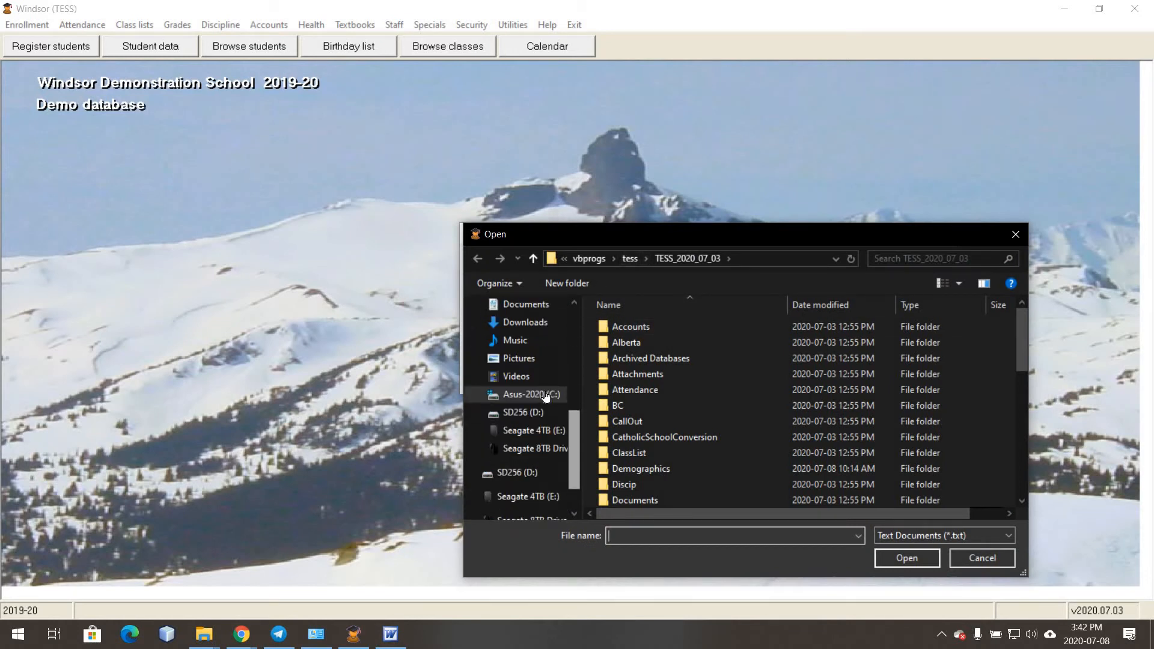
pyautogui.click(530, 395)
pyautogui.doubleClick(640, 468)
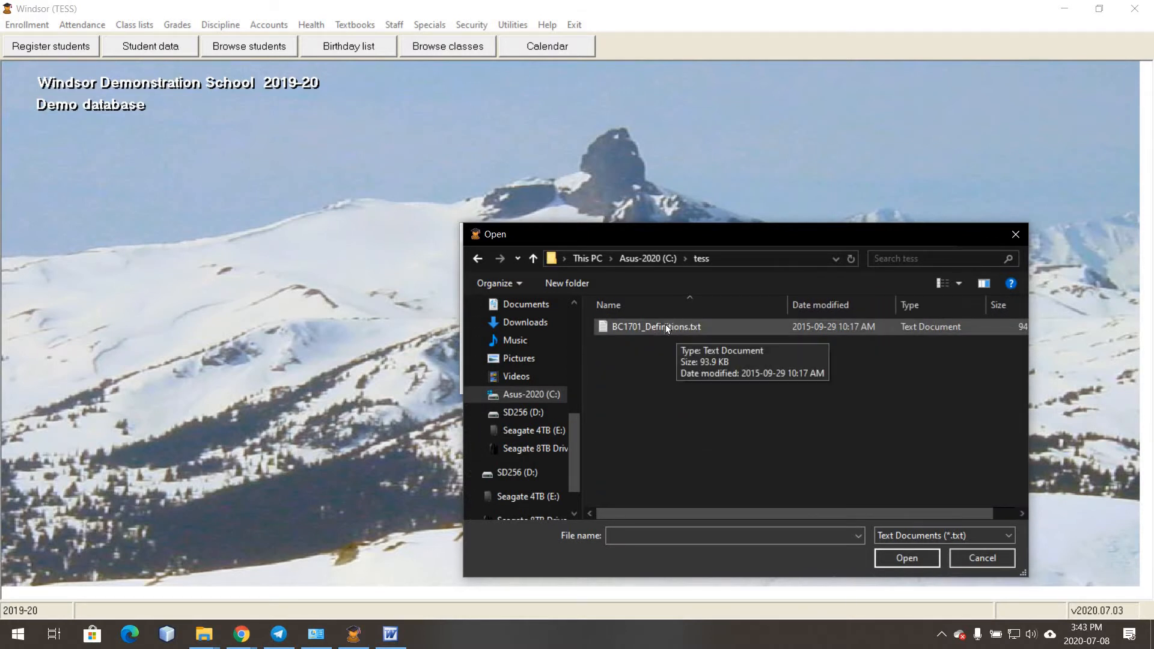
pyautogui.click(666, 326)
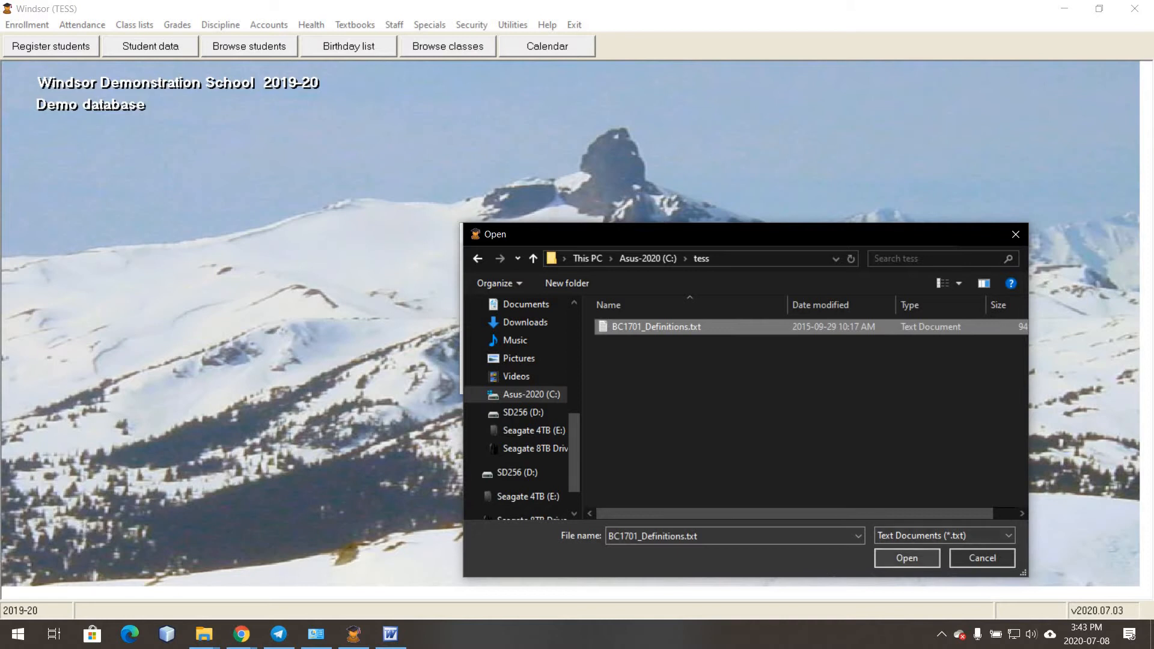
pyautogui.doubleClick(666, 326)
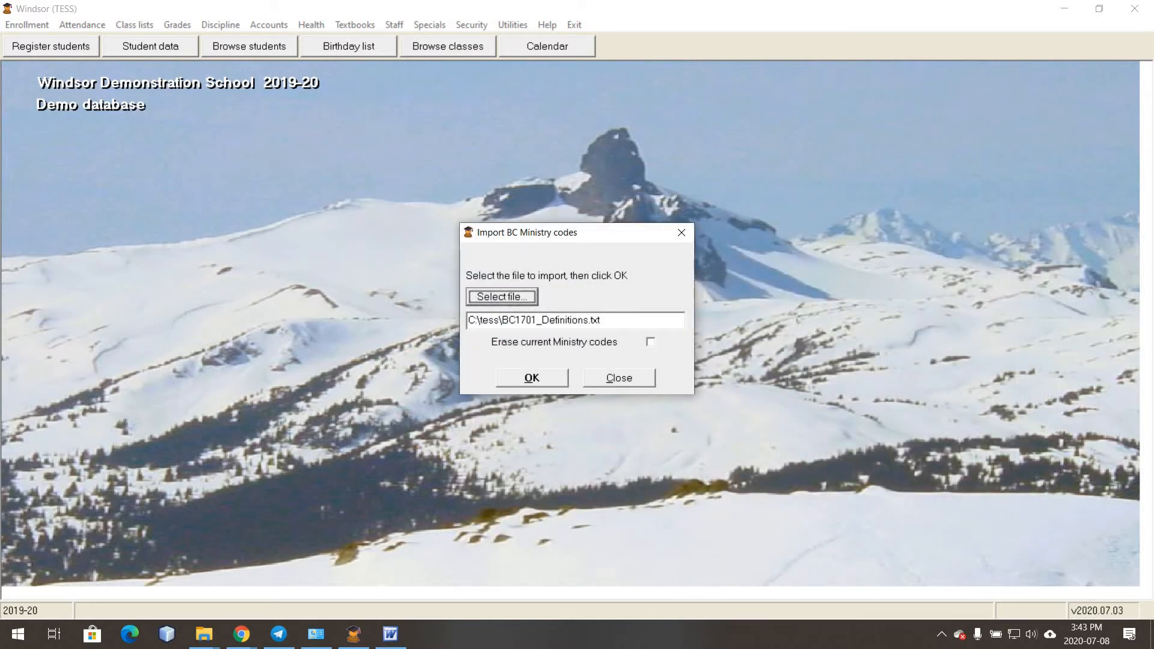
pyautogui.click(532, 378)
# - Confirm the Ministry codes import and dismiss the 2853 records imported message
pyautogui.hotkey('alt', 'Tab')
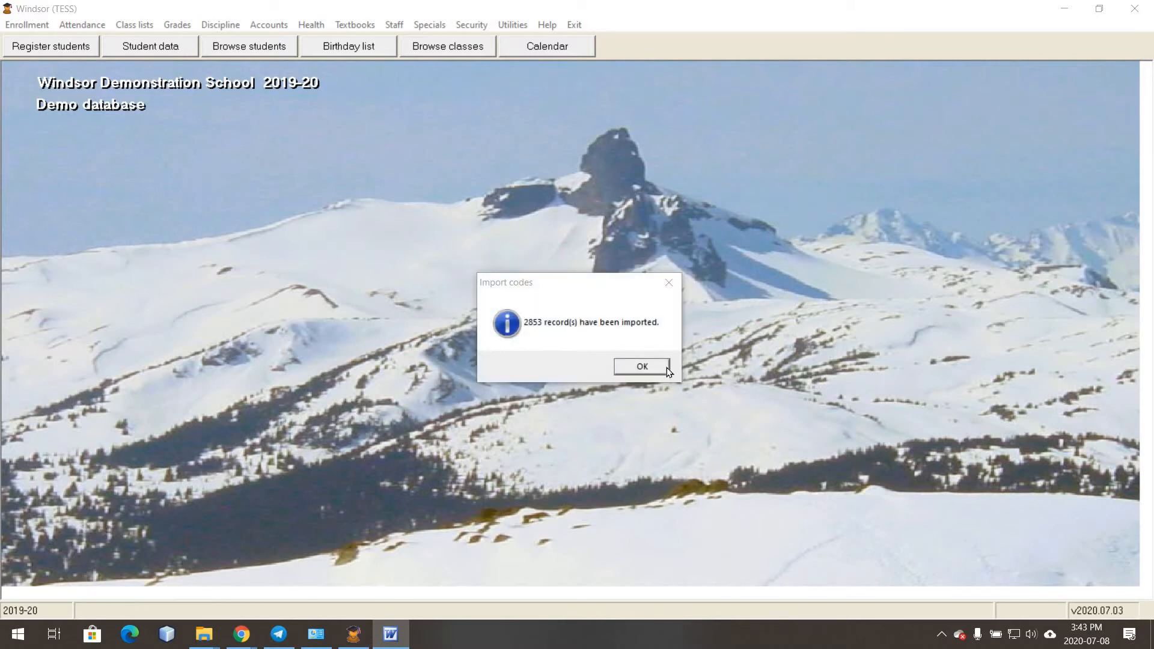
pyautogui.click(665, 366)
pyautogui.click(430, 27)
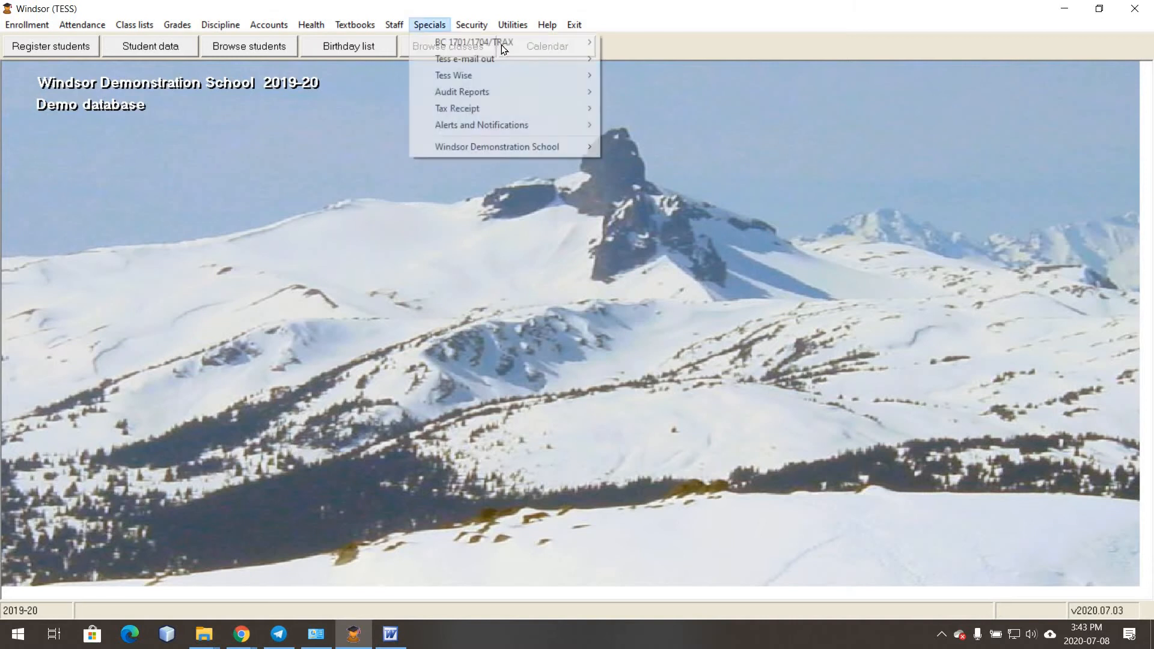
pyautogui.moveTo(587, 45)
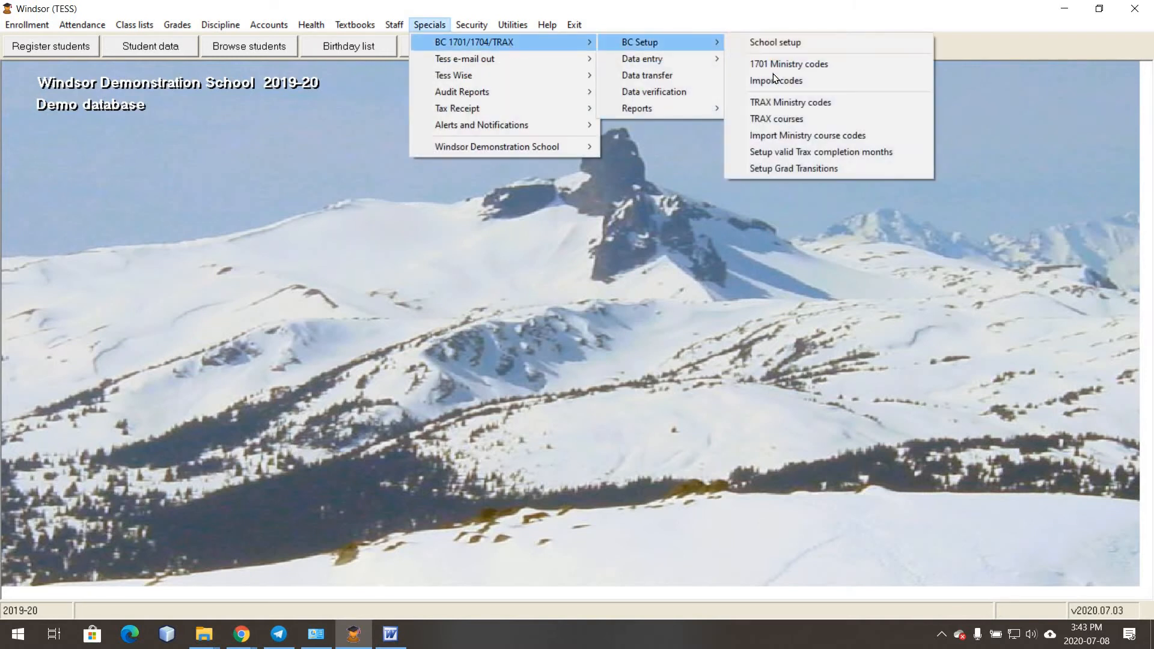
pyautogui.click(823, 64)
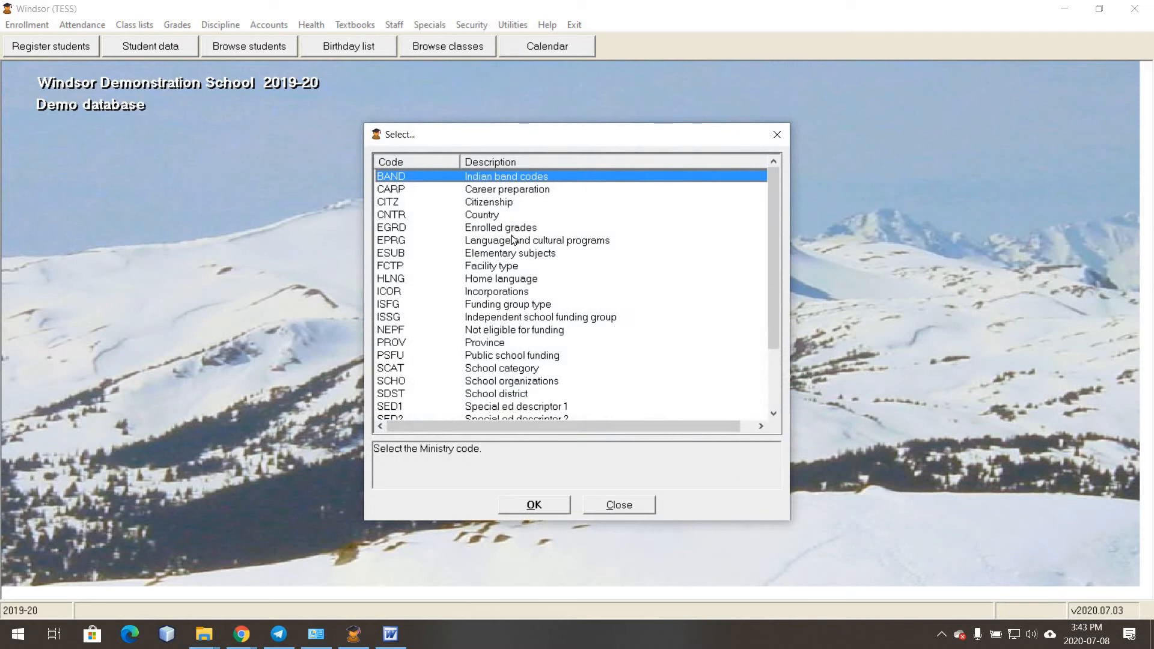
pyautogui.scroll(-2, 511, 239)
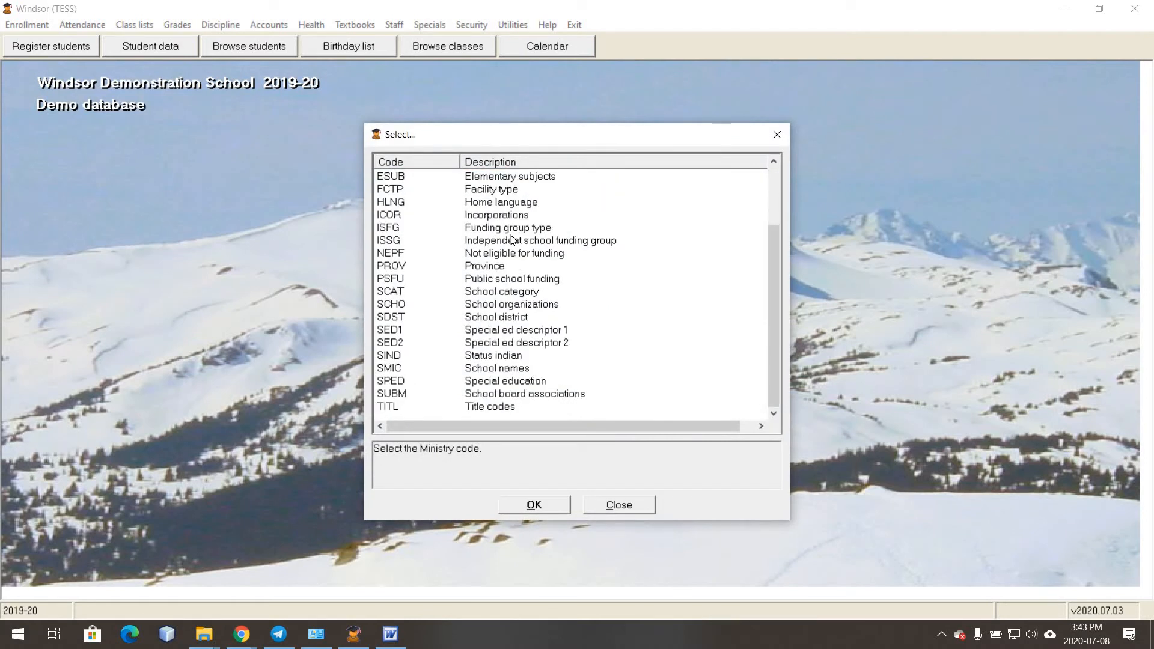
pyautogui.click(484, 370)
pyautogui.click(531, 503)
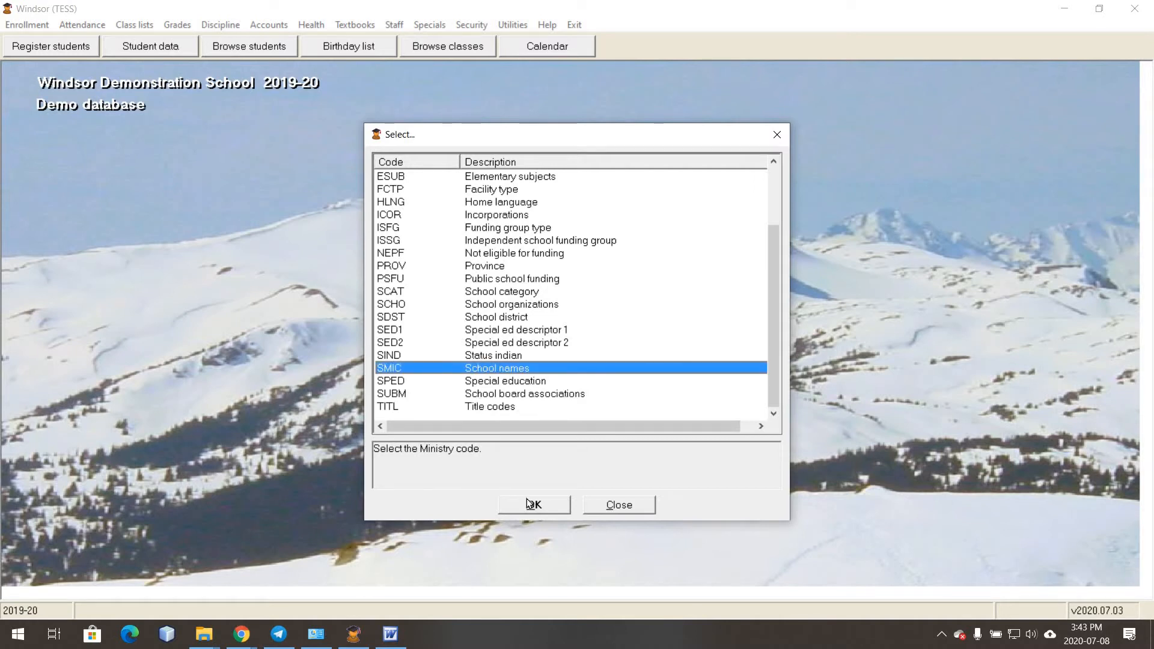
pyautogui.moveTo(704, 247); pyautogui.dragTo(697, 393)
pyautogui.scroll(-5, 699, 396)
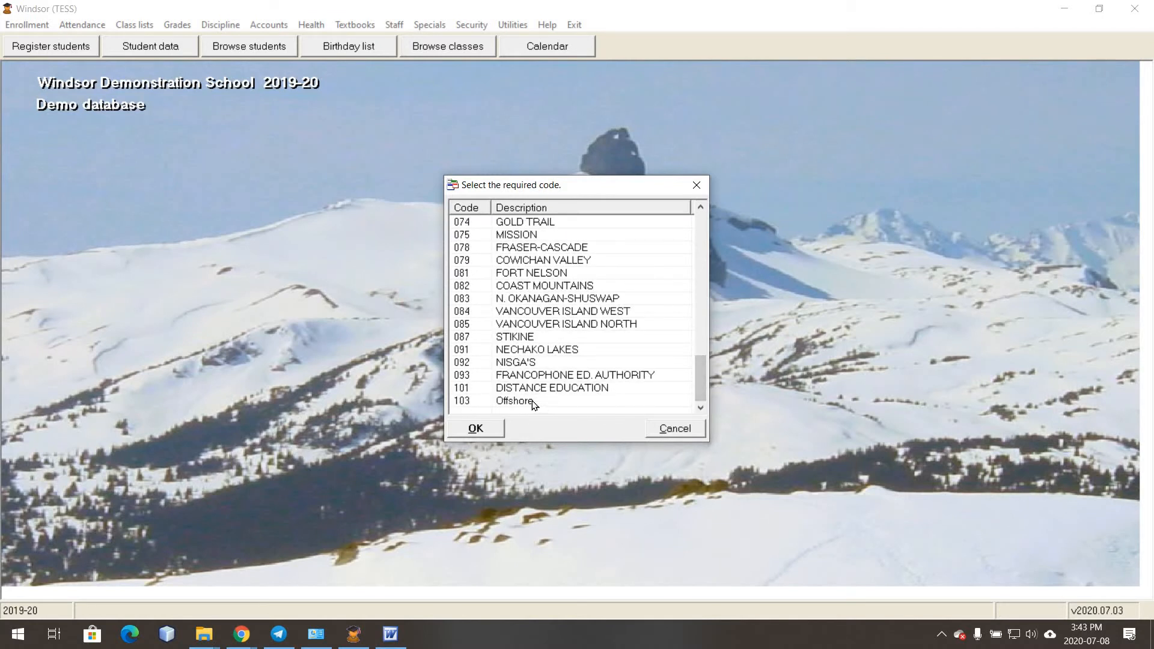
pyautogui.doubleClick(511, 406)
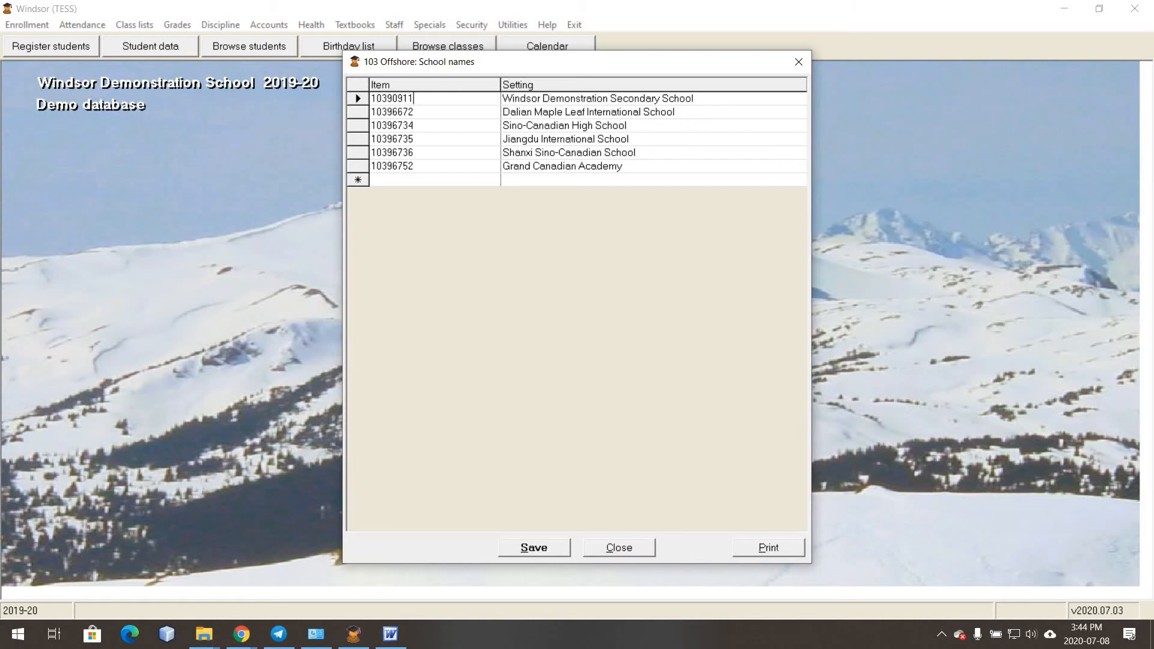
pyautogui.click(619, 547)
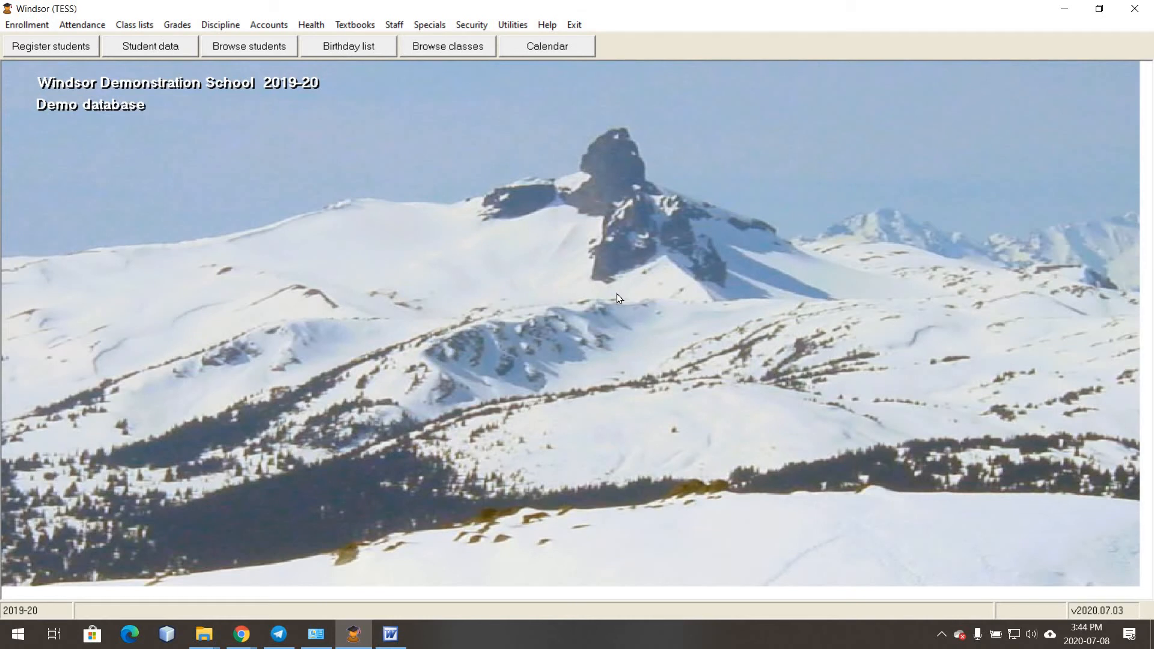
# - Load the grade 12 student's 1701 record by student number and center its window
pyautogui.click(421, 24)
pyautogui.moveTo(478, 41)
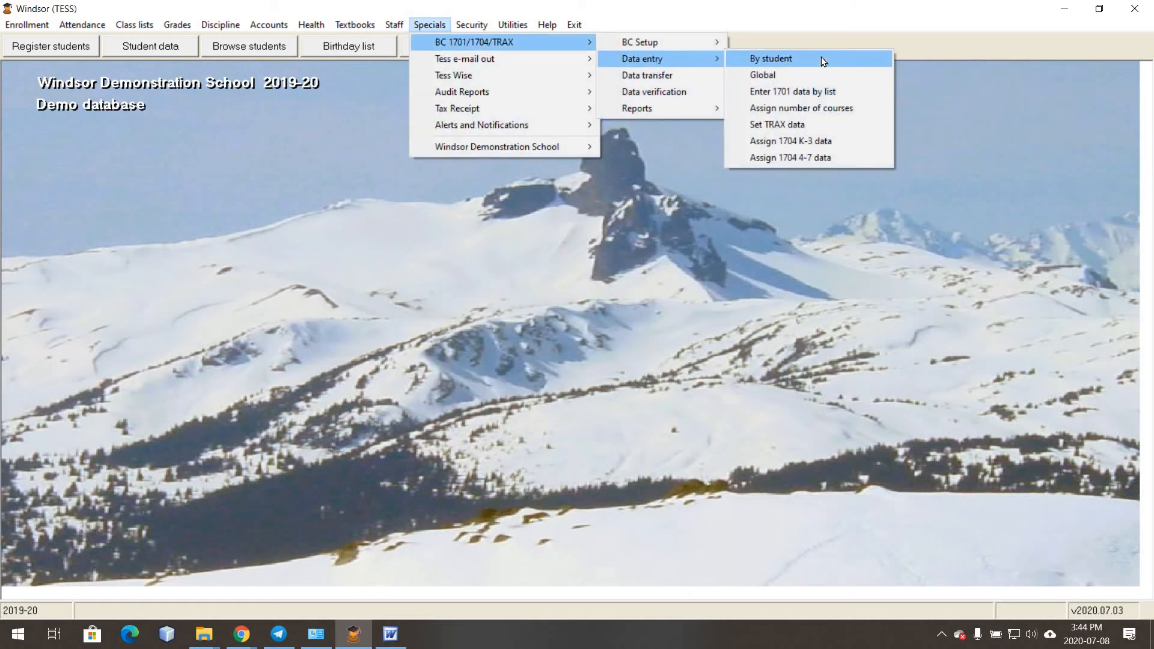
pyautogui.click(820, 59)
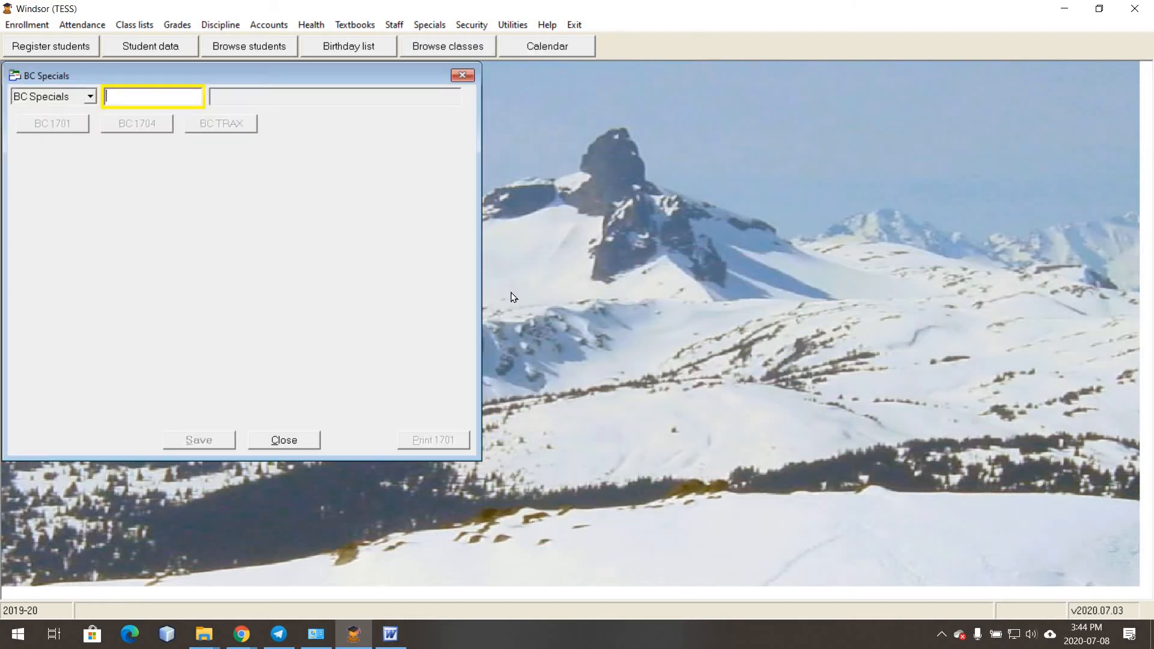
pyautogui.write('1234')
pyautogui.press('Return')
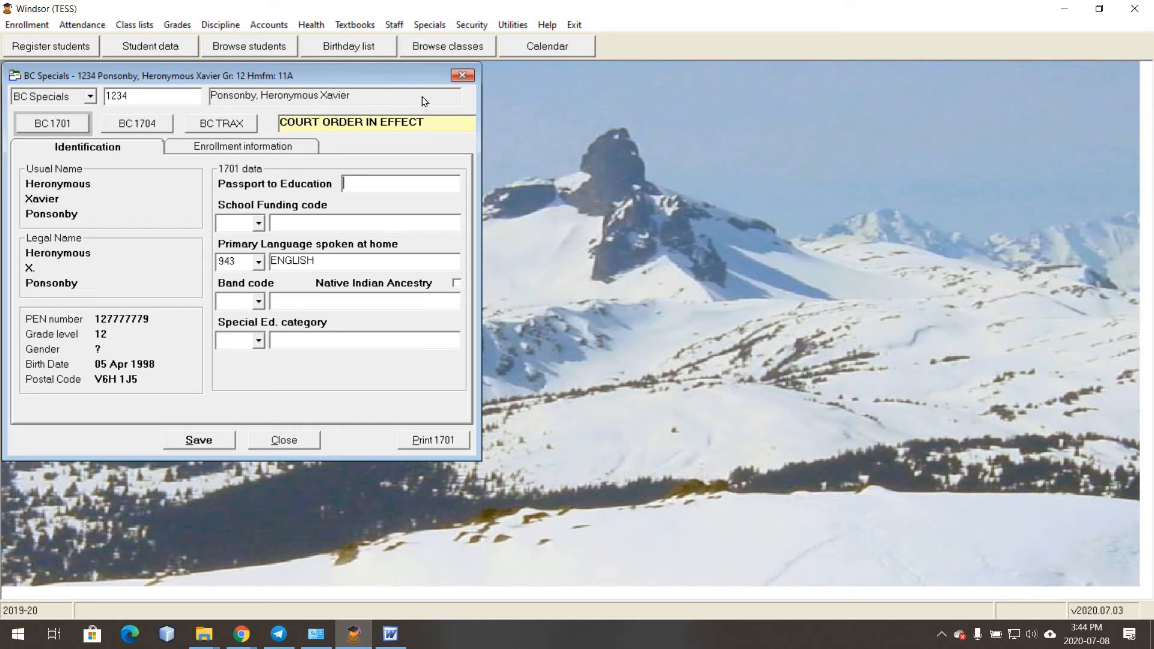
pyautogui.moveTo(338, 79); pyautogui.dragTo(581, 99)
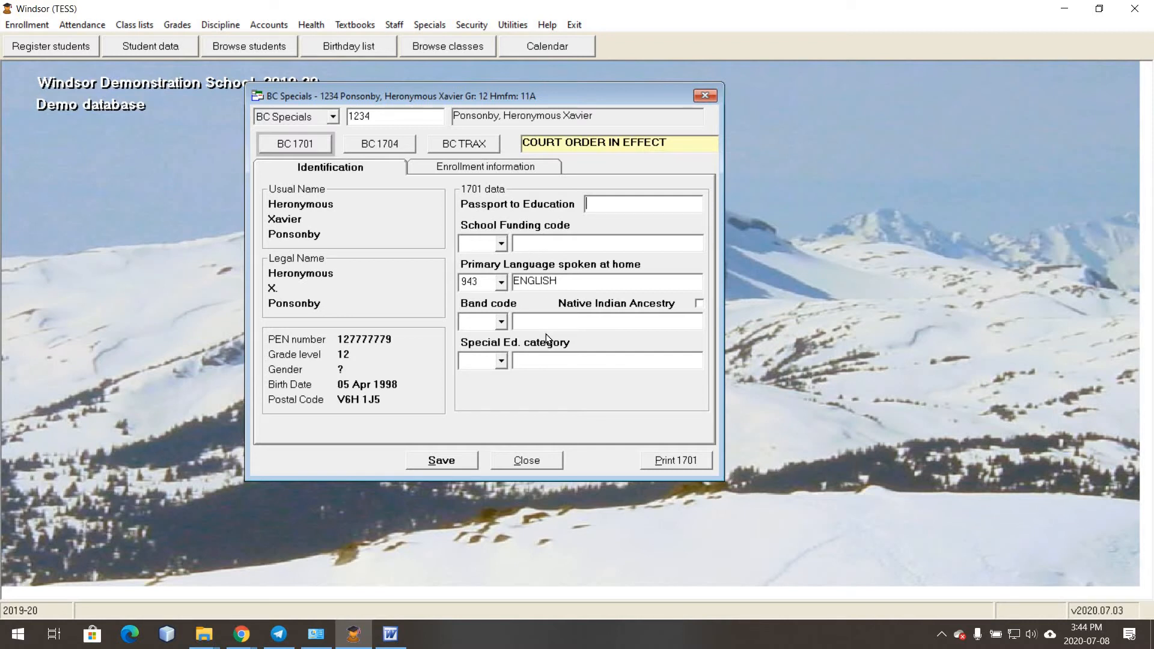
# - Set band code 0709 ALEXANDRIA, Native Indian Ancestry, and Special Ed. category P GIFTED
pyautogui.click(502, 242)
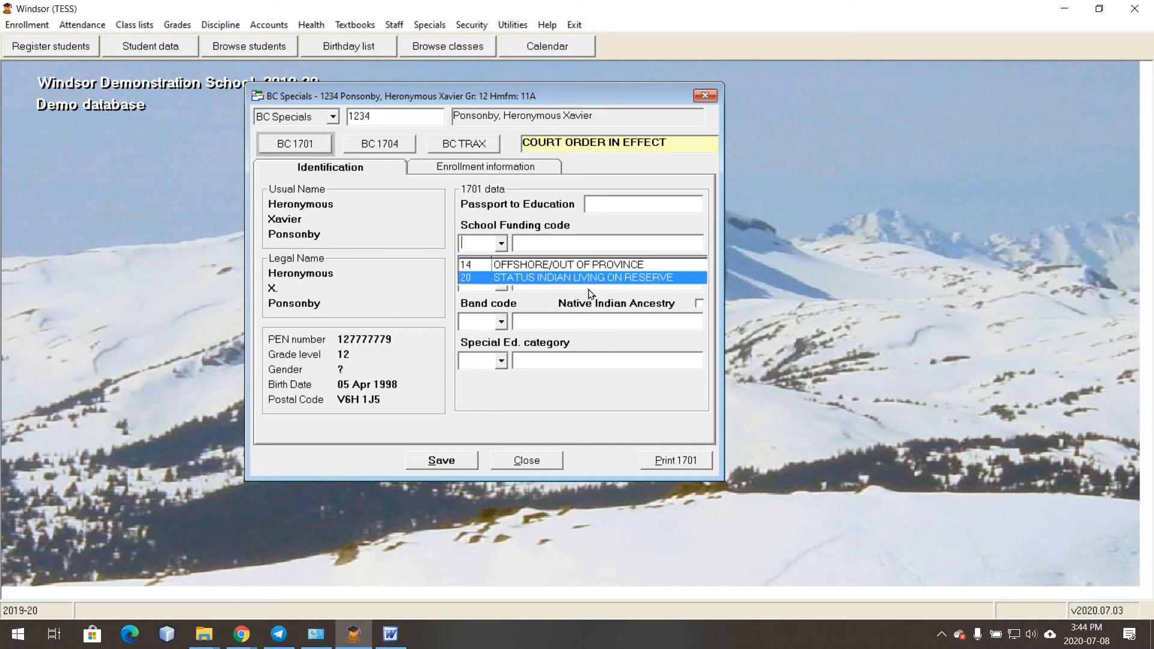
pyautogui.click(569, 226)
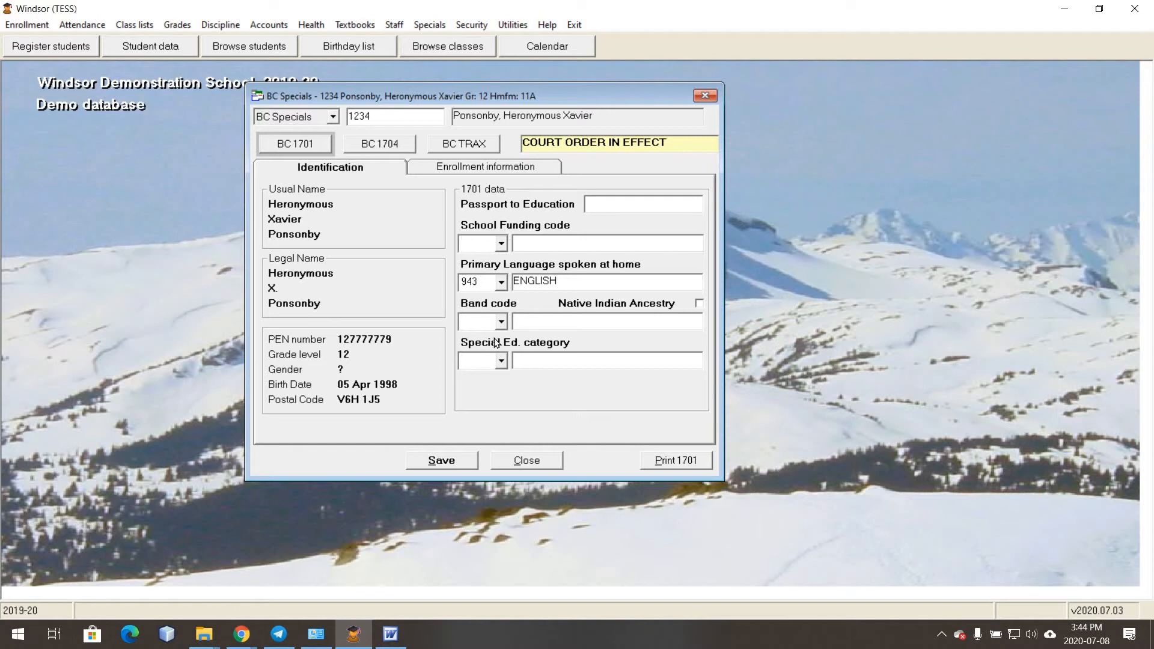
pyautogui.click(501, 322)
pyautogui.click(498, 382)
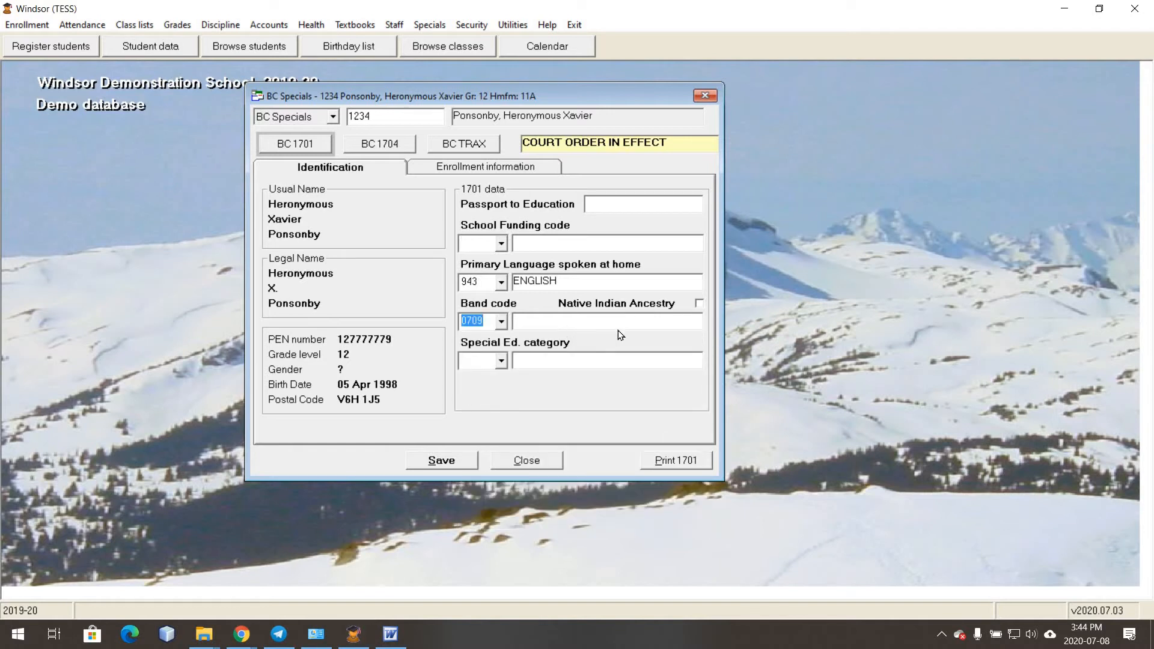
pyautogui.click(699, 305)
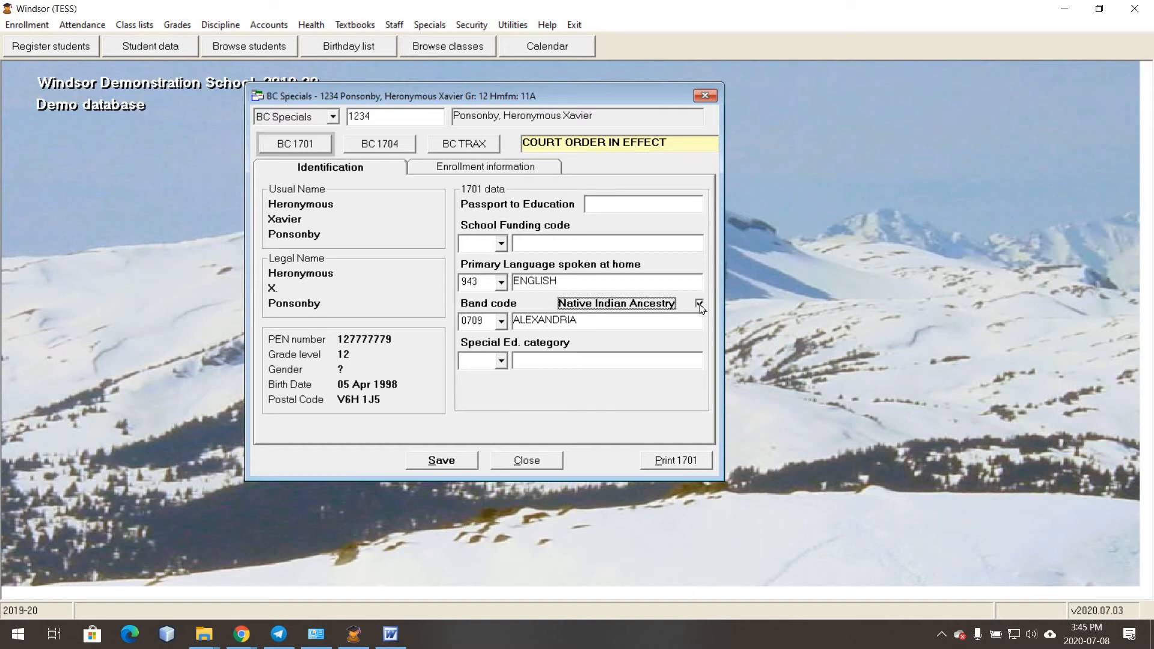
pyautogui.click(500, 363)
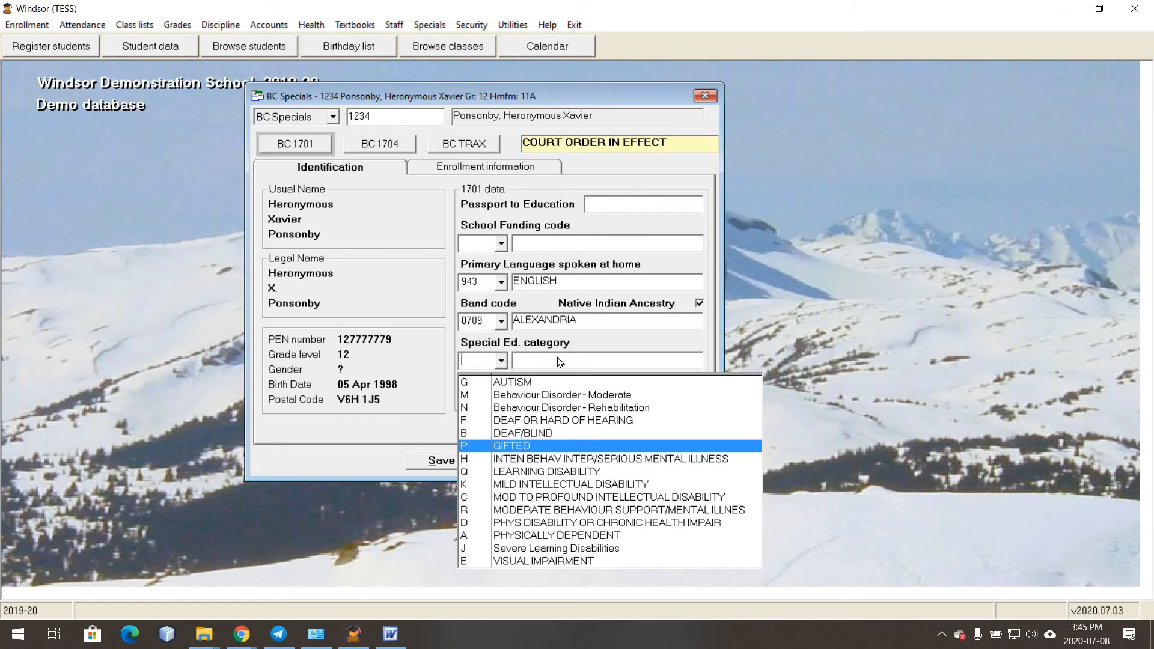
pyautogui.press('Return')
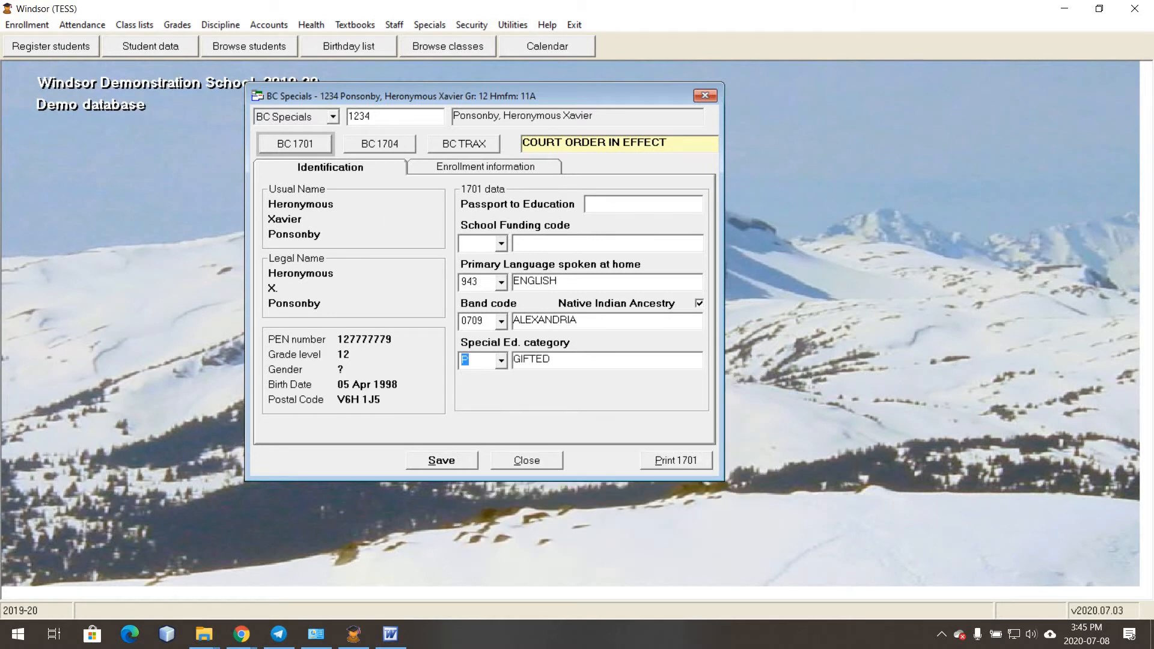
pyautogui.click(485, 167)
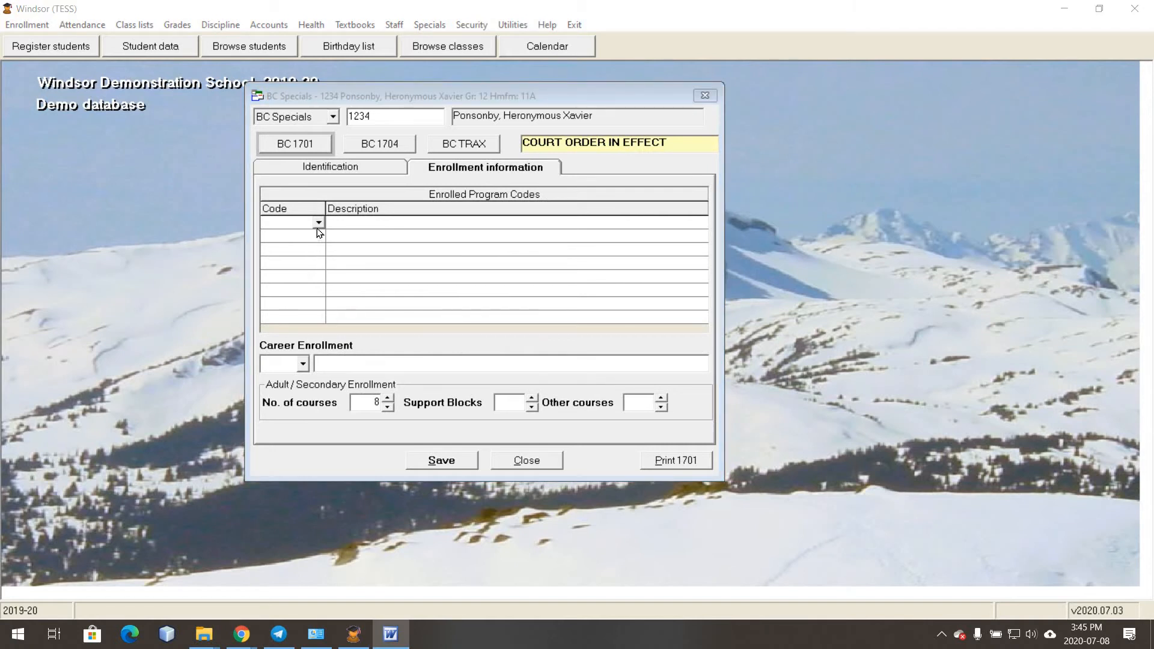
# - Add enrolled programs 08 CORE FRENCH and 23 JAPANESE, then save and close the record
pyautogui.click(358, 260)
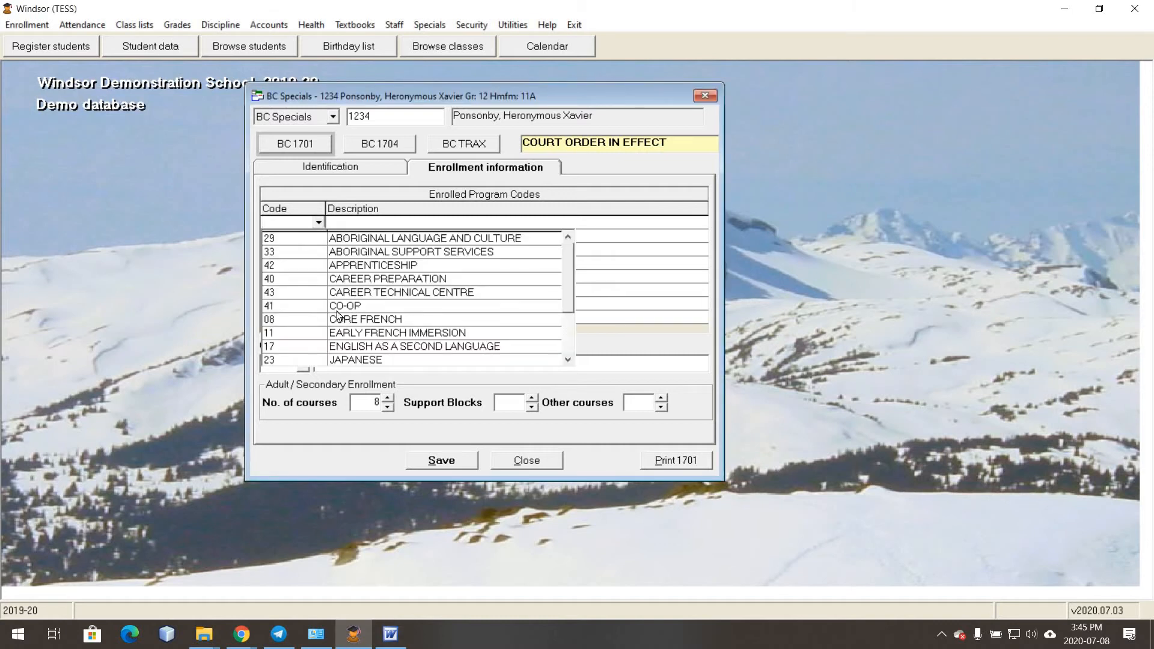
pyautogui.click(296, 237)
pyautogui.click(319, 237)
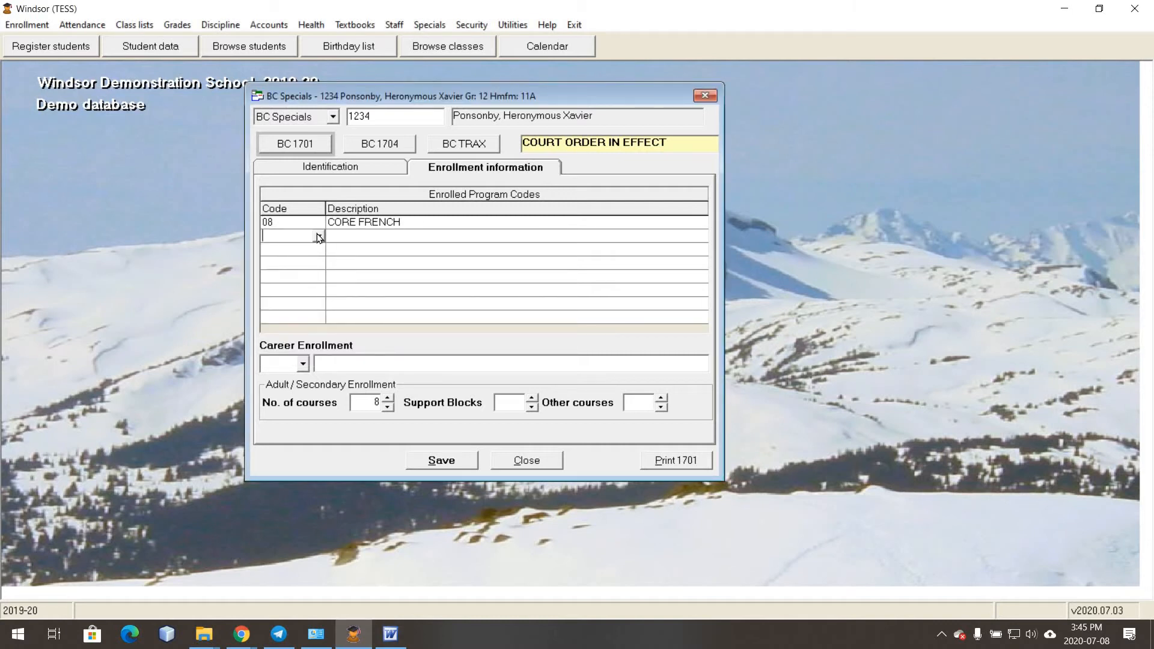
pyautogui.click(319, 237)
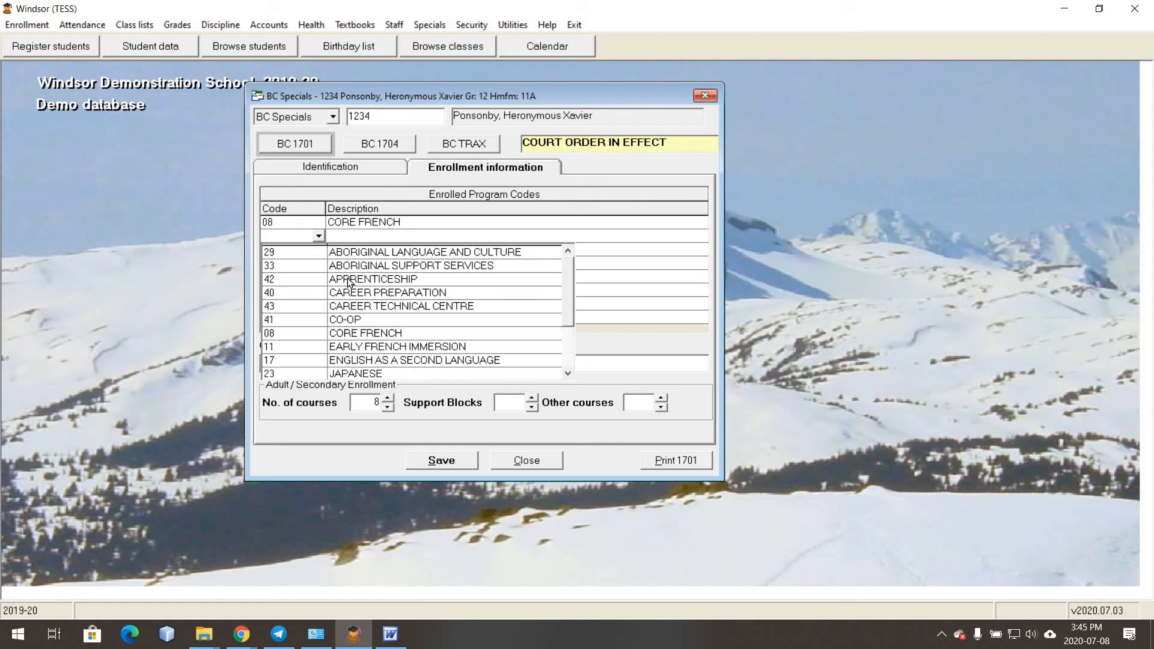
pyautogui.click(352, 370)
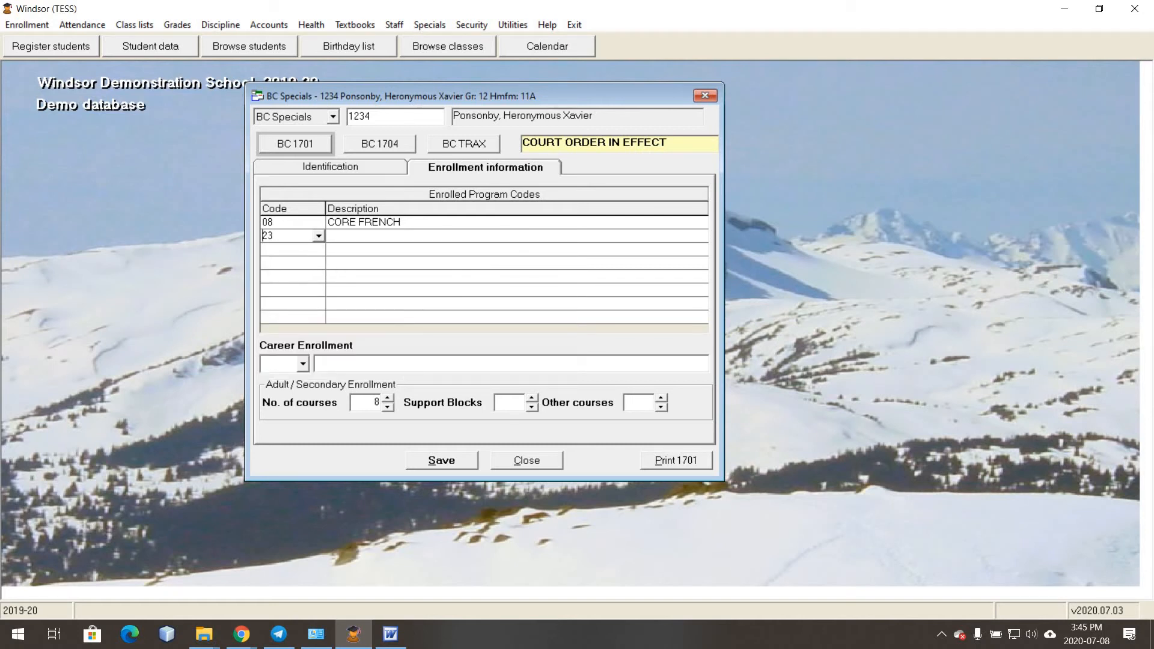
pyautogui.press('Tab')
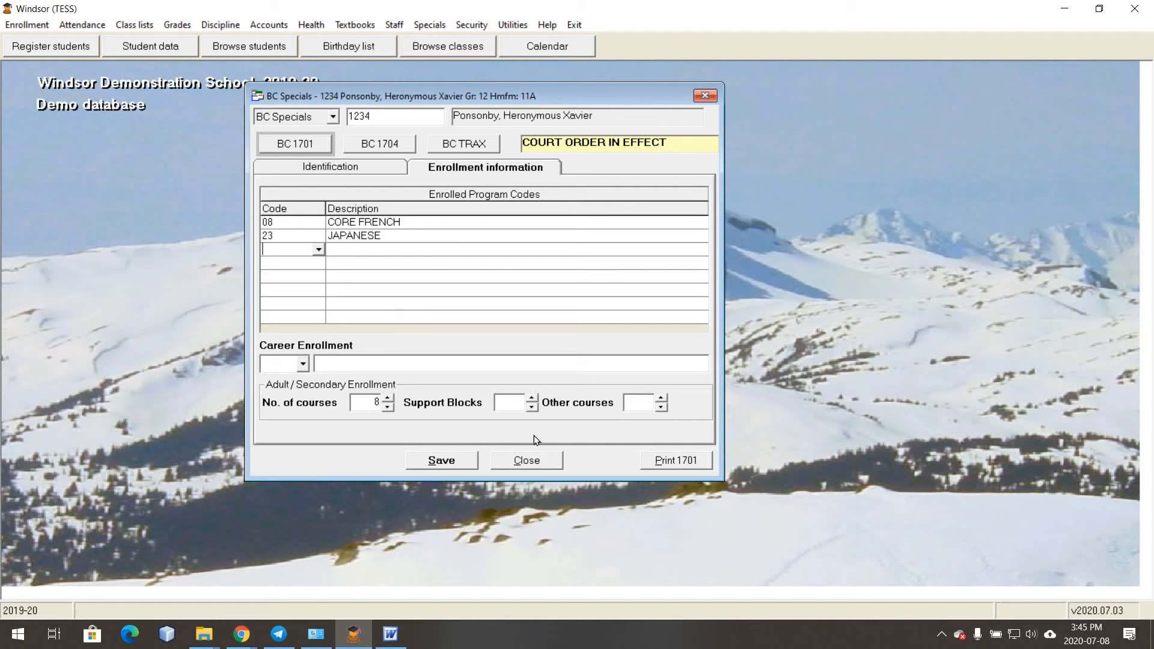
pyautogui.click(452, 460)
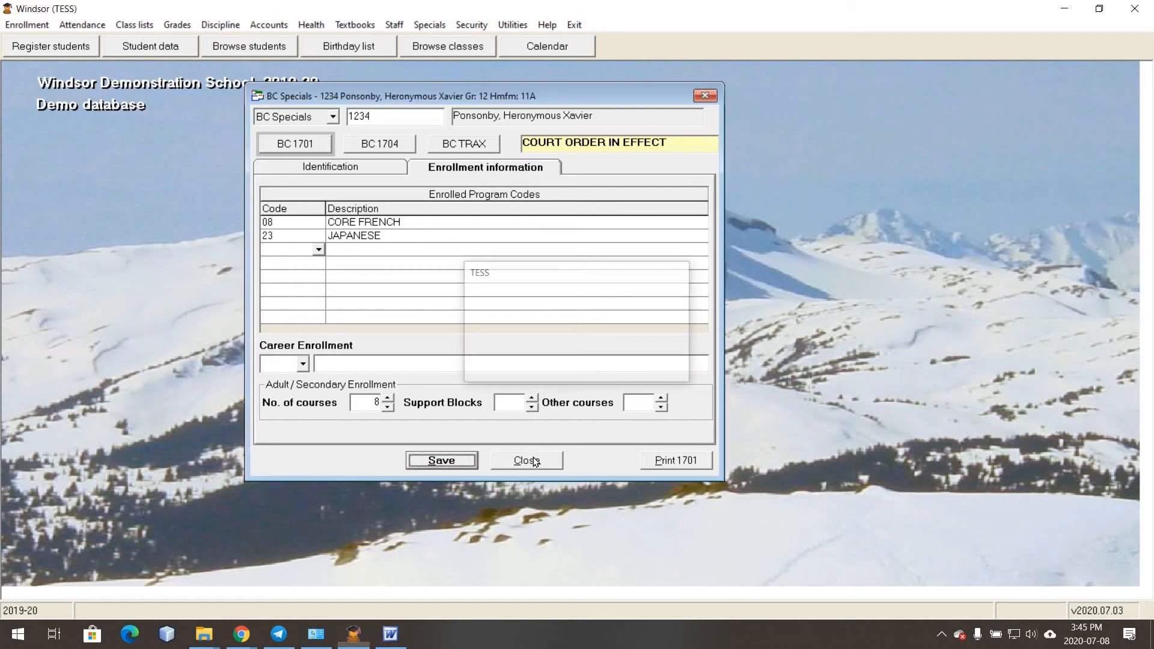
pyautogui.click(533, 460)
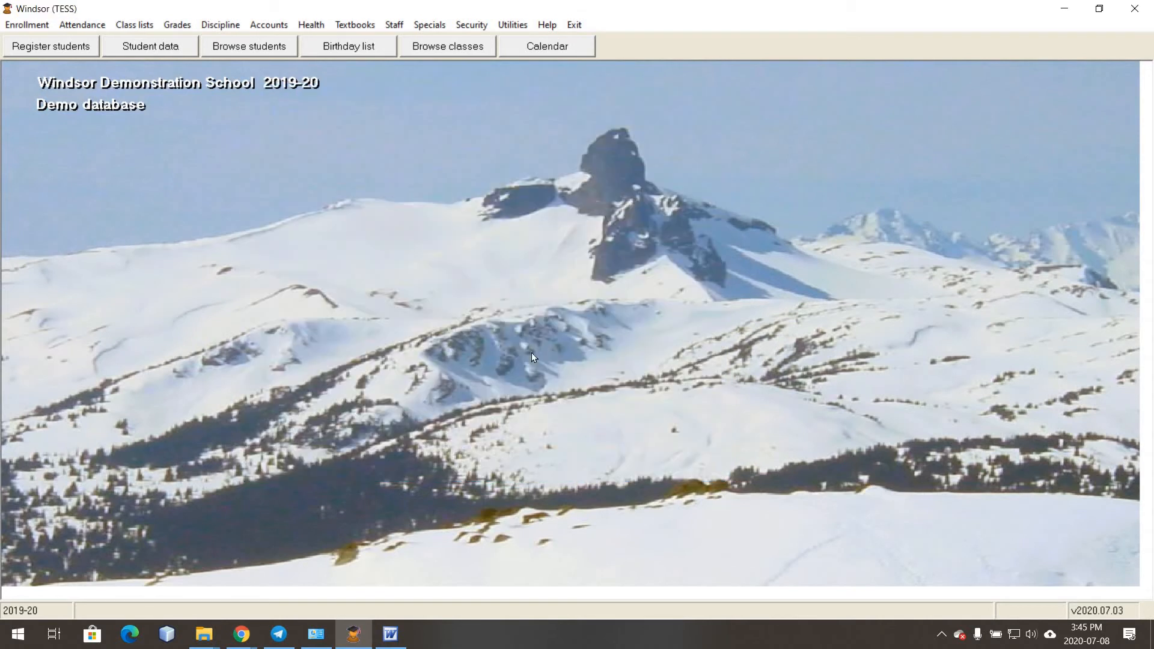
# - Start a global 1701 data entry assigning enrolled program code 08 Core French
pyautogui.click(429, 25)
pyautogui.click(538, 44)
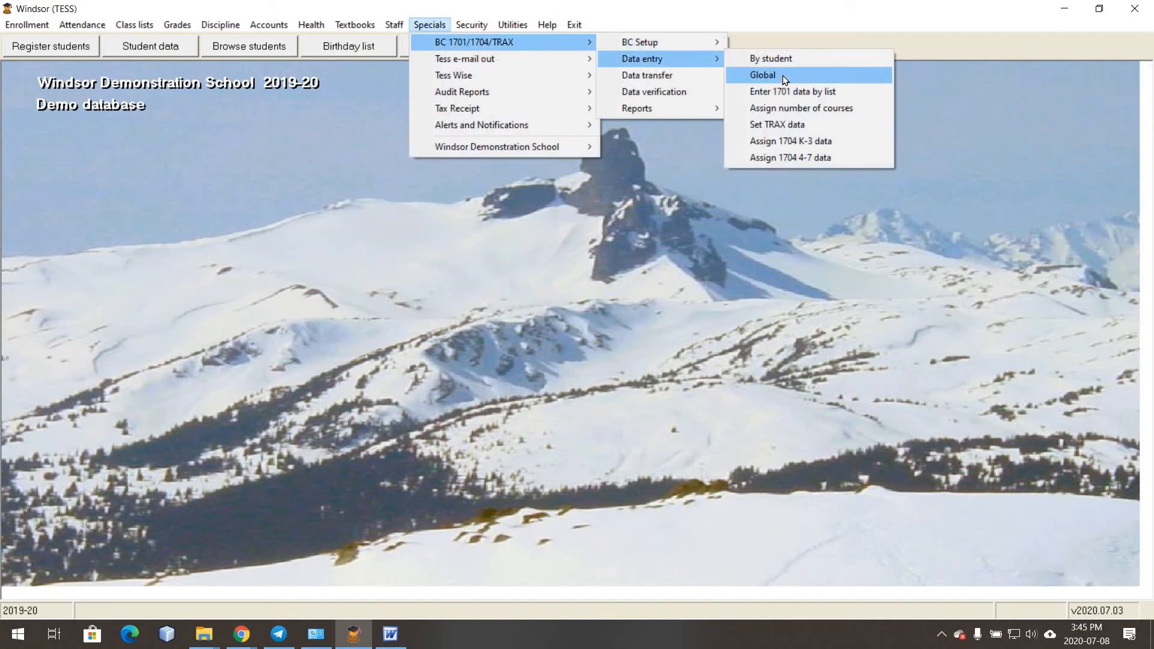
pyautogui.click(783, 75)
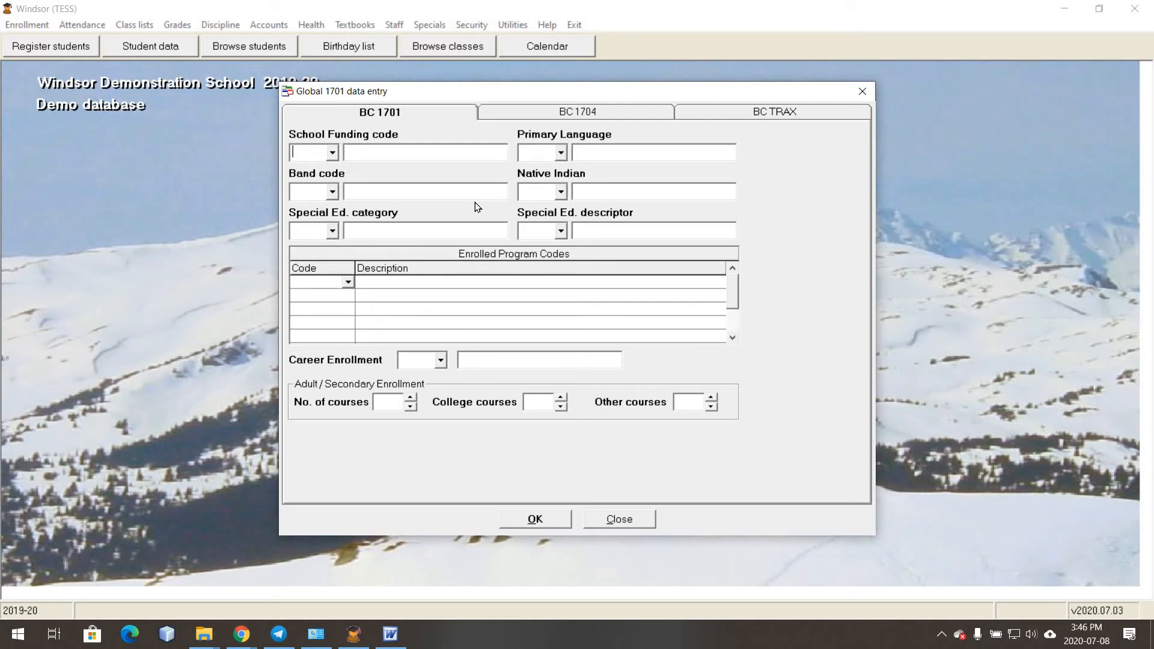
pyautogui.click(348, 283)
pyautogui.click(365, 393)
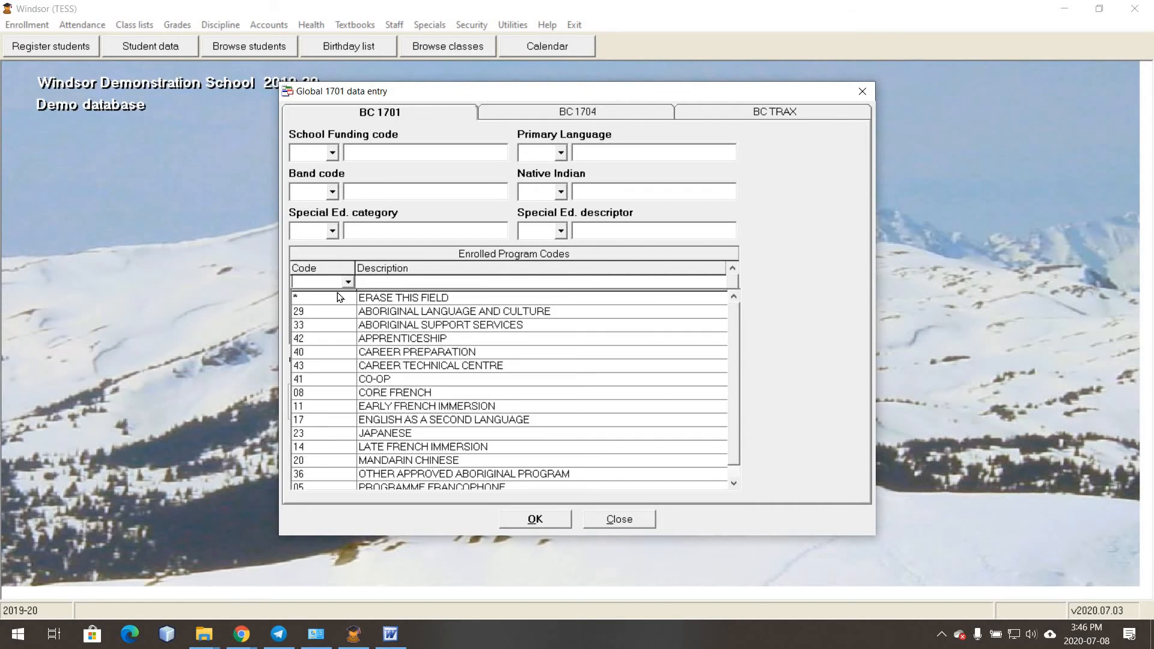
pyautogui.click(336, 299)
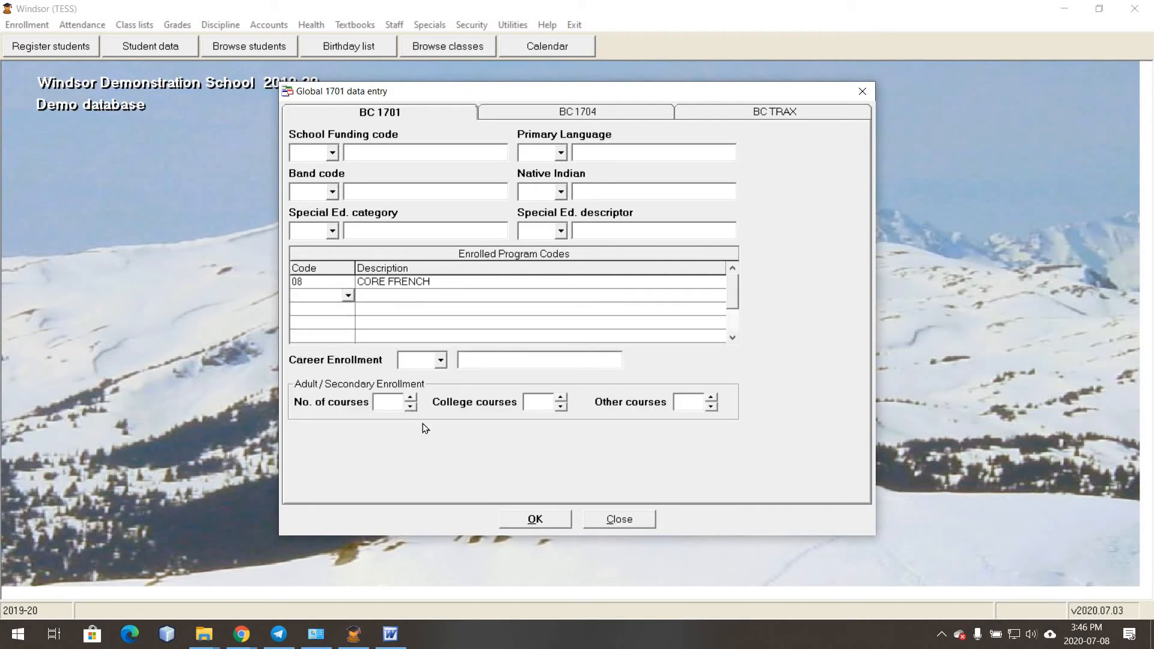
pyautogui.click(534, 521)
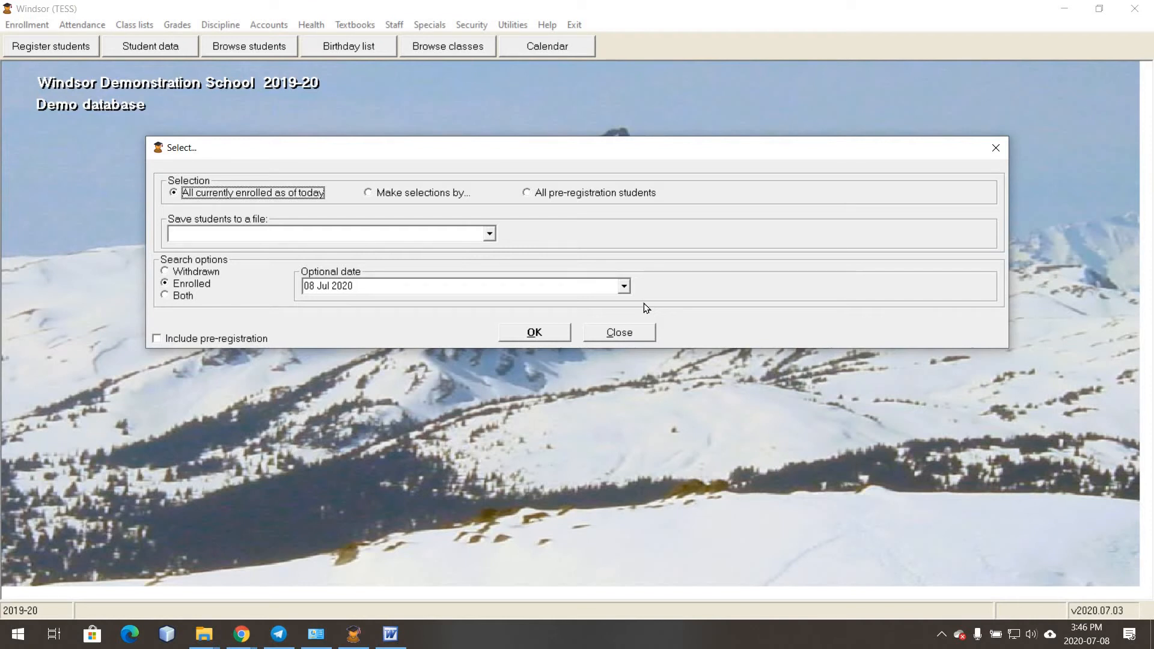
# - Apply the update to grade 8 students and acknowledge the Process completed message
pyautogui.click(427, 193)
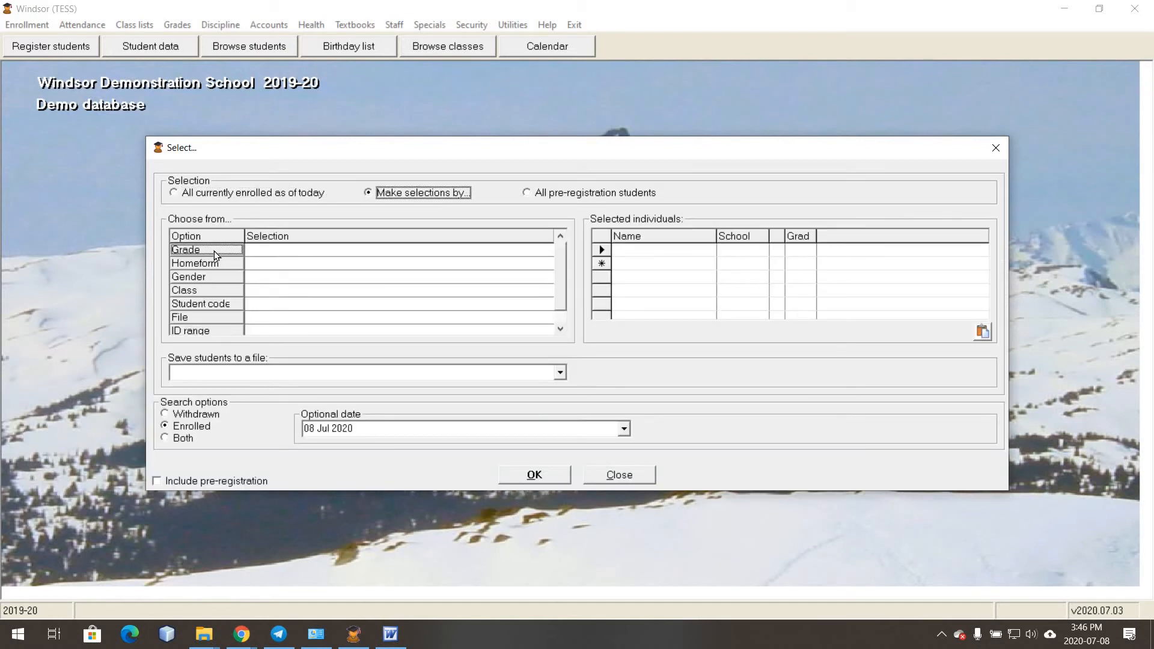
pyautogui.click(504, 252)
pyautogui.click(525, 247)
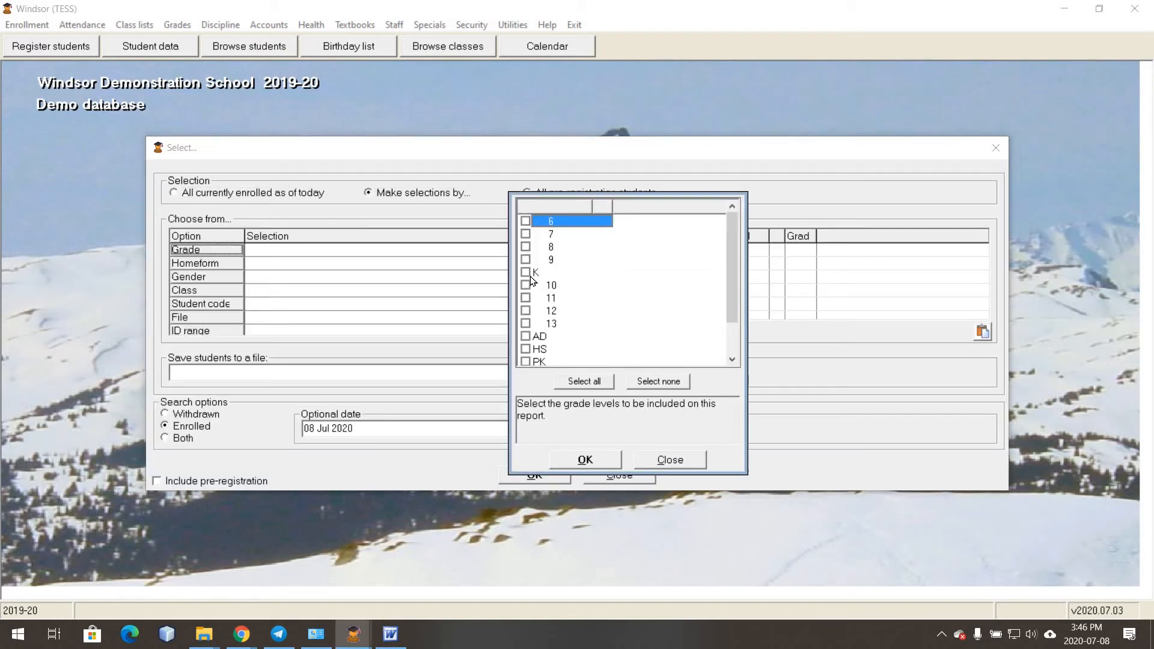
pyautogui.click(587, 460)
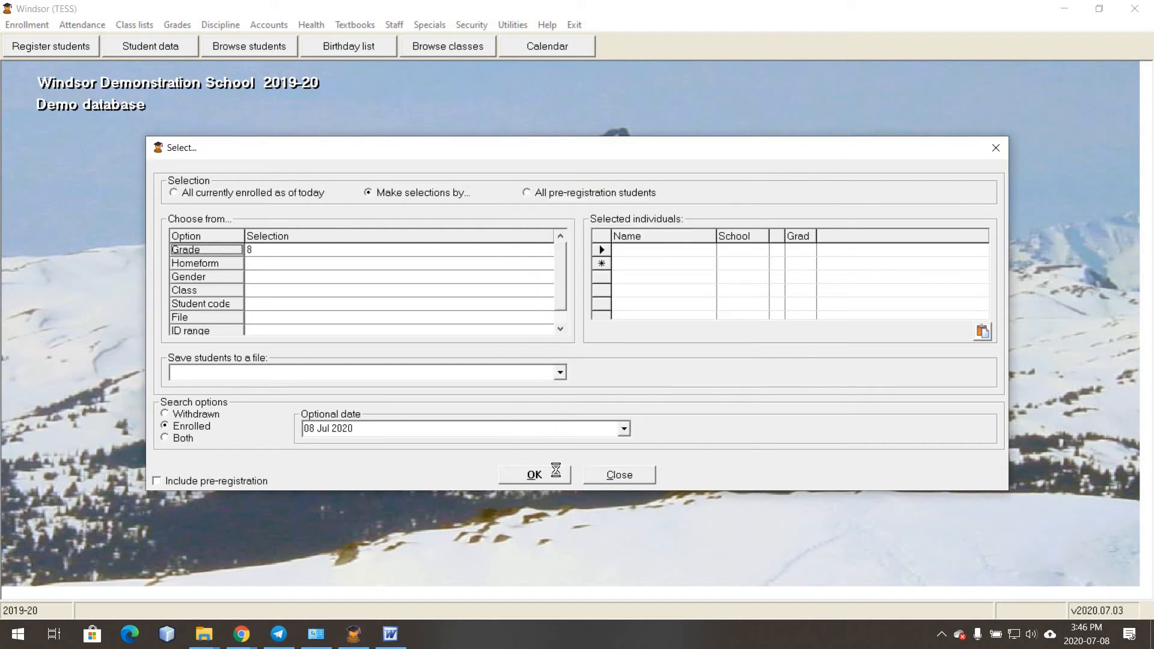
pyautogui.click(554, 474)
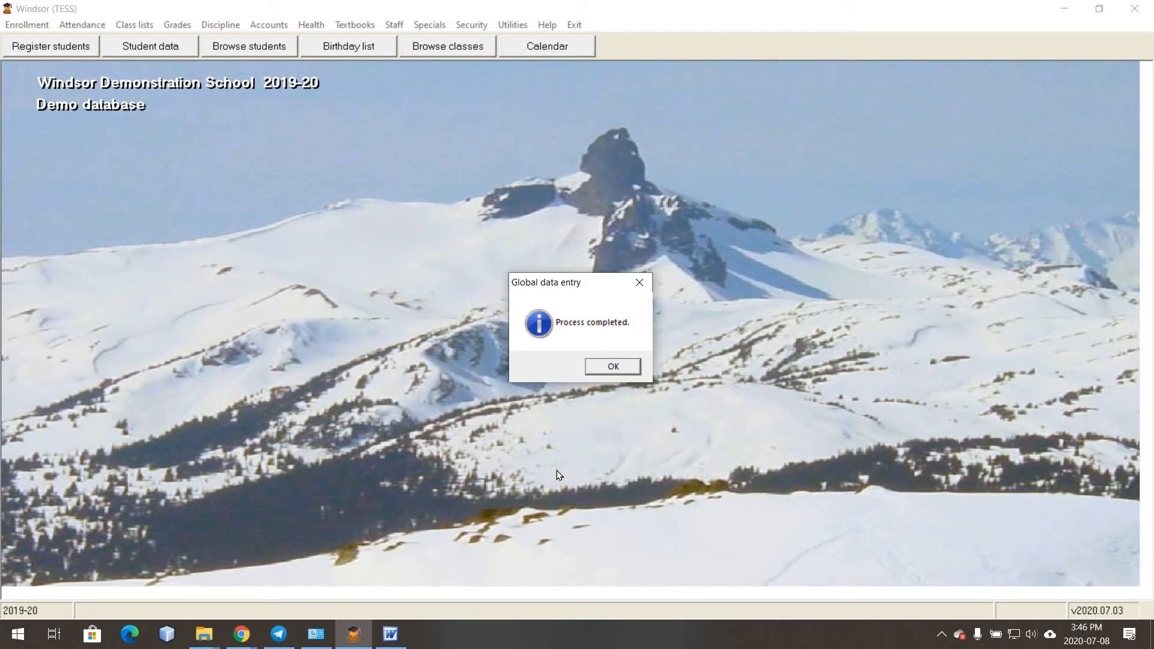
pyautogui.click(604, 366)
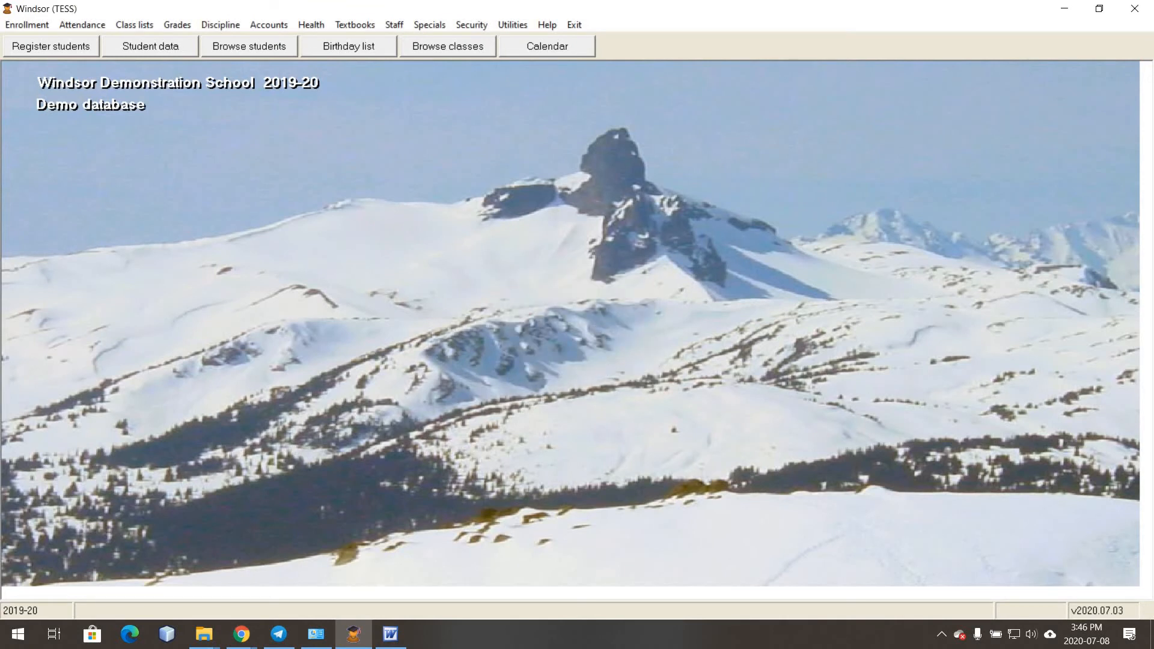
# - Open Enter 1701 data by list with the selection restricted to Grade 8
pyautogui.hotkey('alt', 'Tab')
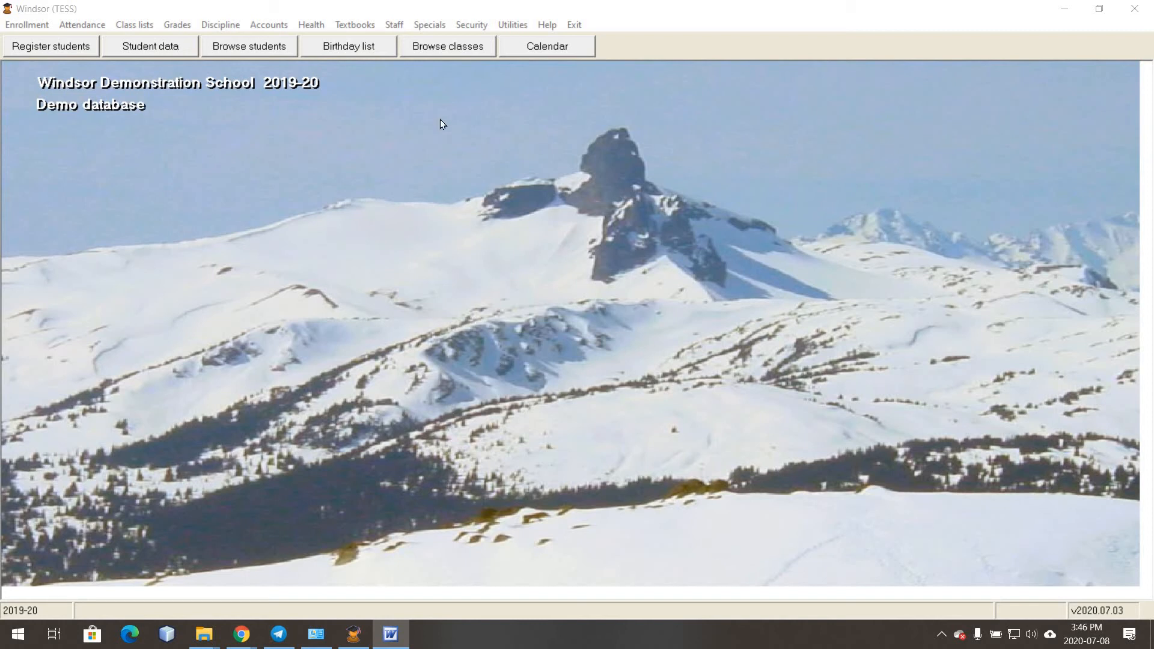
pyautogui.click(432, 27)
pyautogui.moveTo(480, 41)
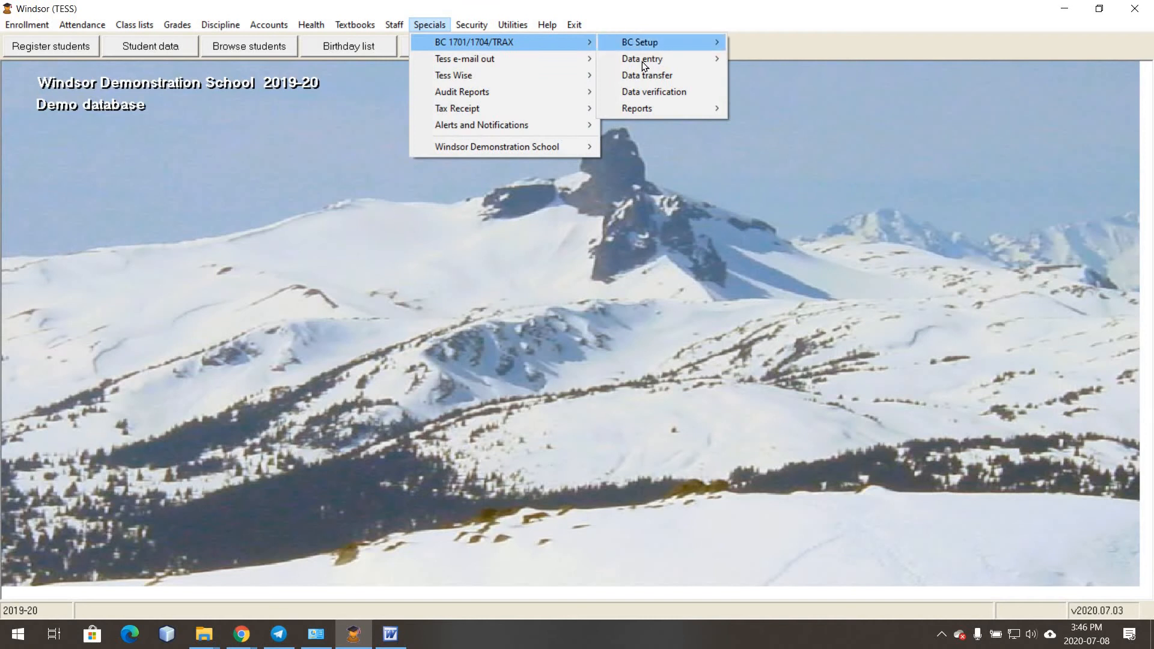
pyautogui.moveTo(643, 60)
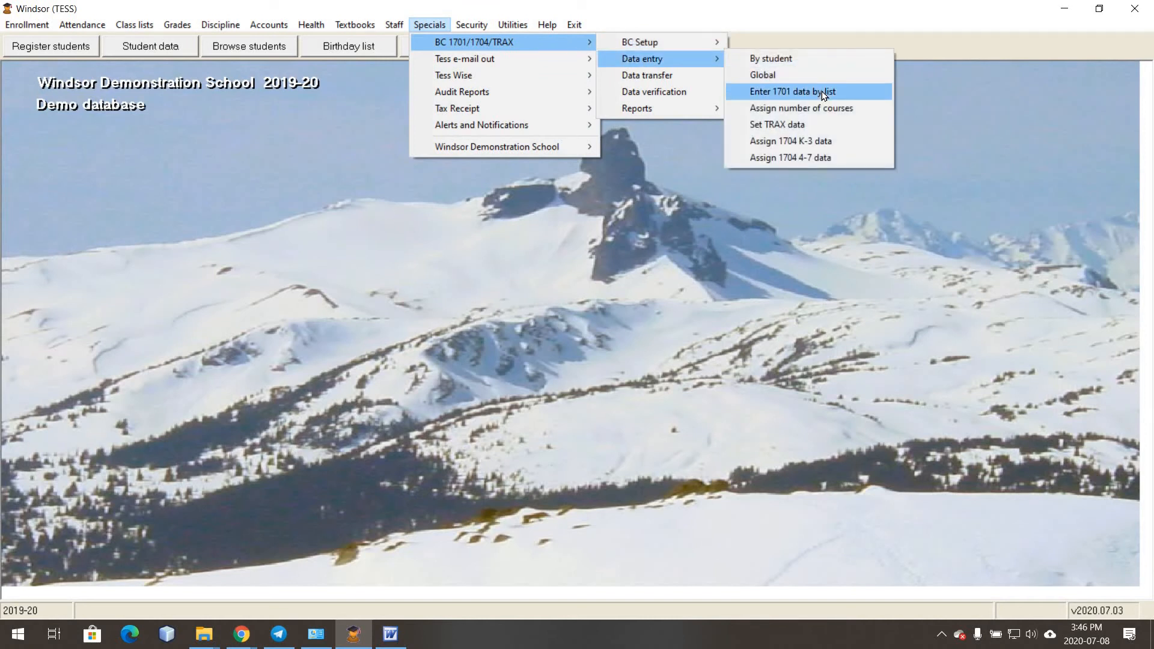
pyautogui.click(820, 92)
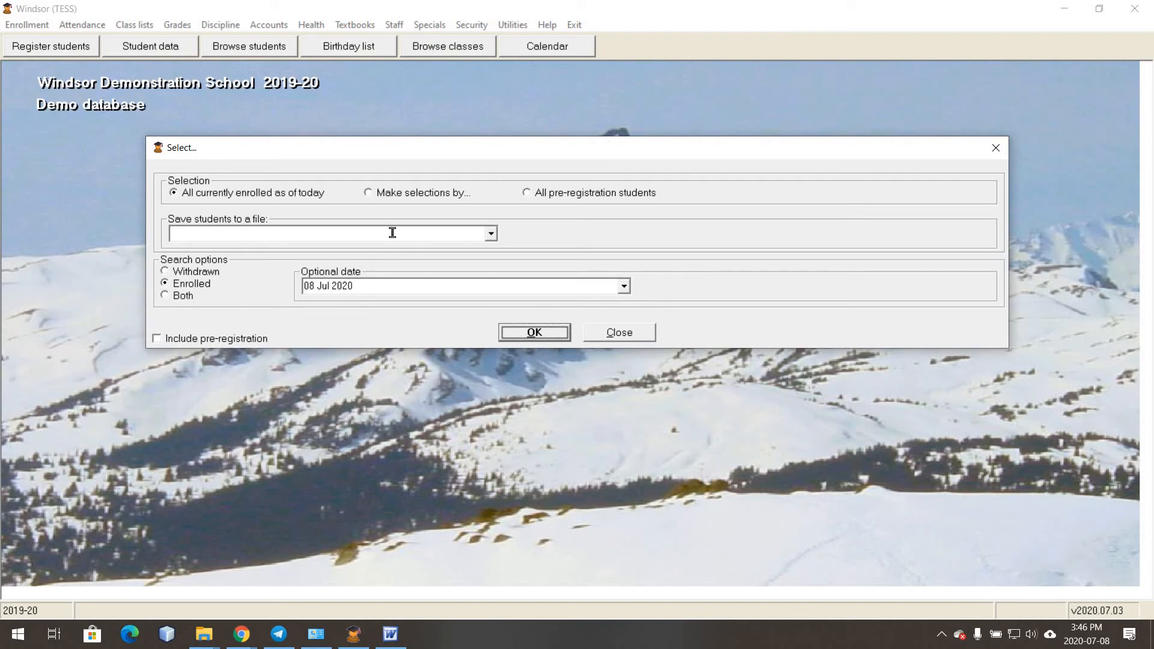
pyautogui.click(408, 195)
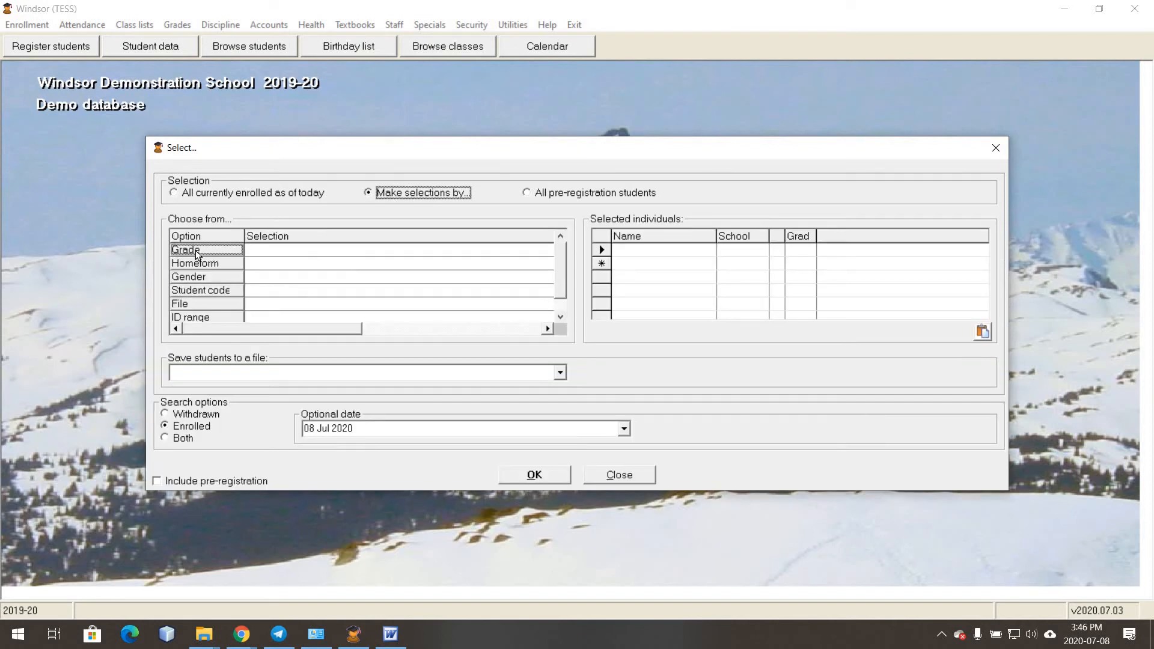
pyautogui.doubleClick(204, 251)
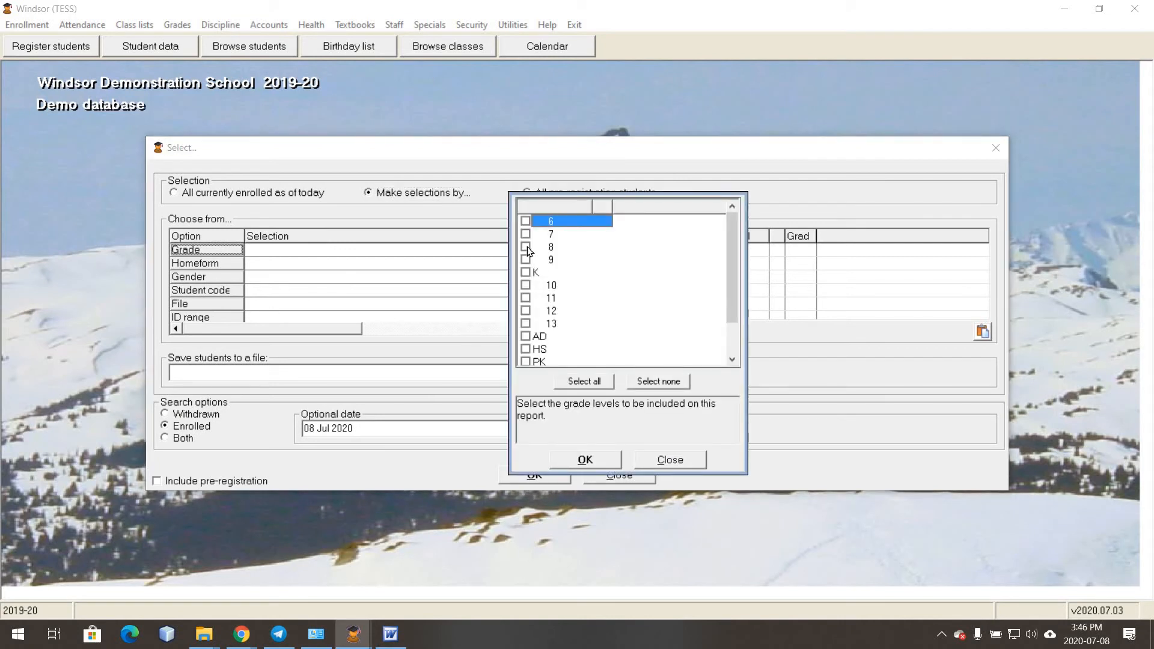
pyautogui.click(560, 461)
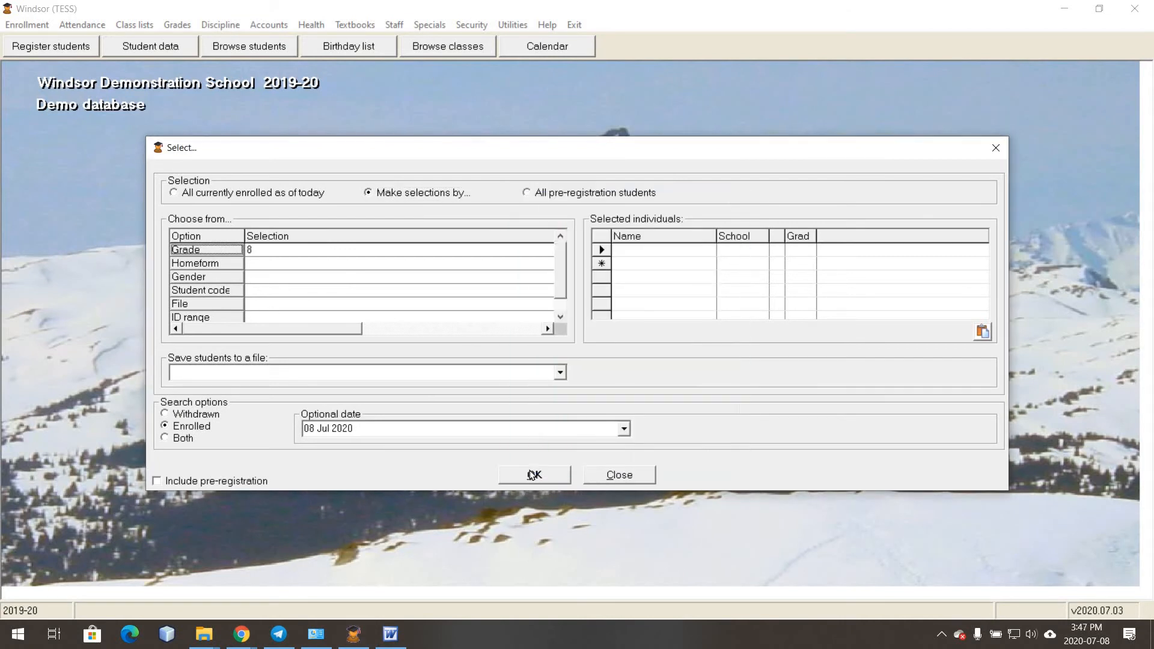
pyautogui.click(532, 475)
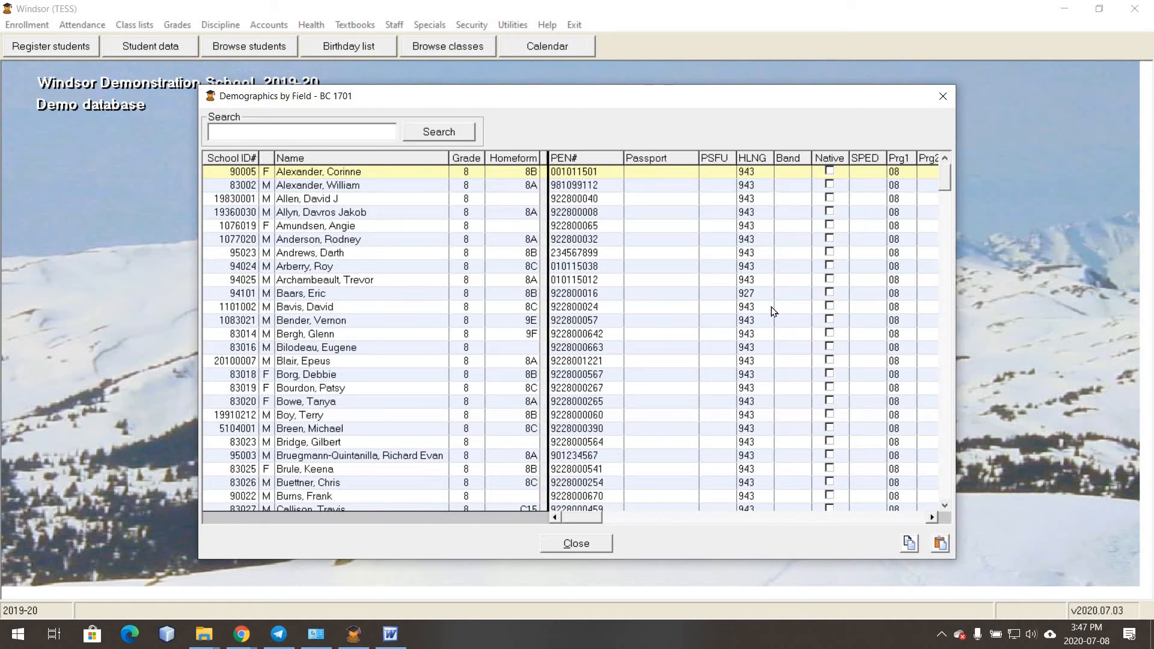
# - Set two grade 8 students' home languages to German (927) and Italian (945)
pyautogui.click(766, 253)
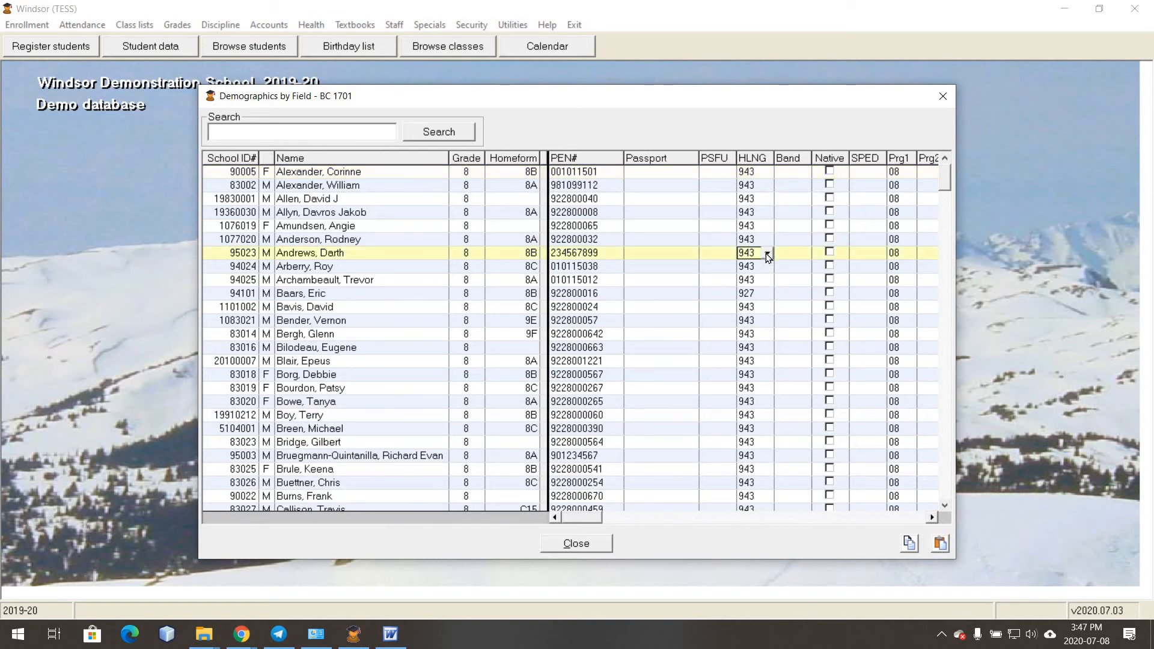
pyautogui.click(766, 253)
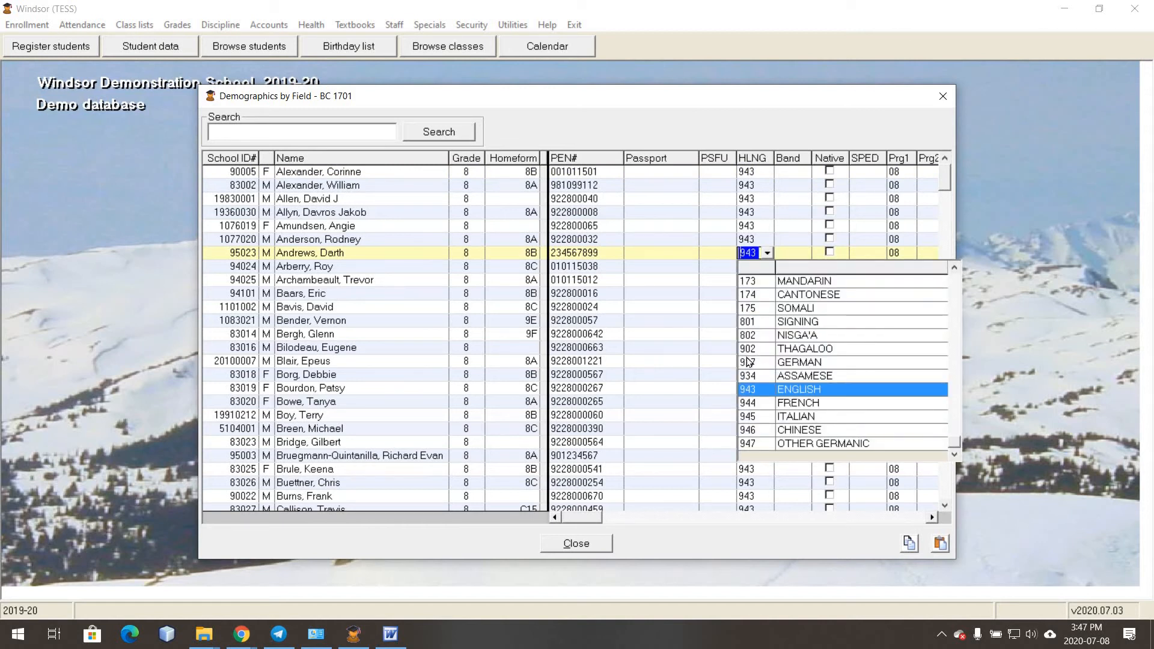
pyautogui.click(757, 361)
pyautogui.click(766, 361)
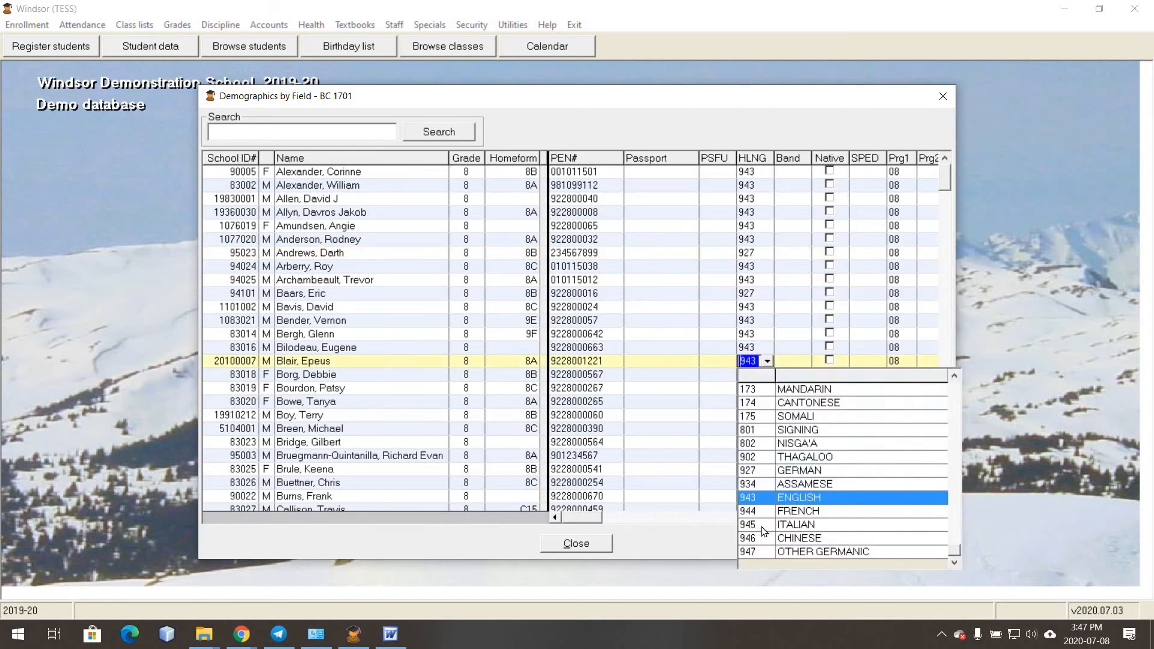
pyautogui.click(762, 524)
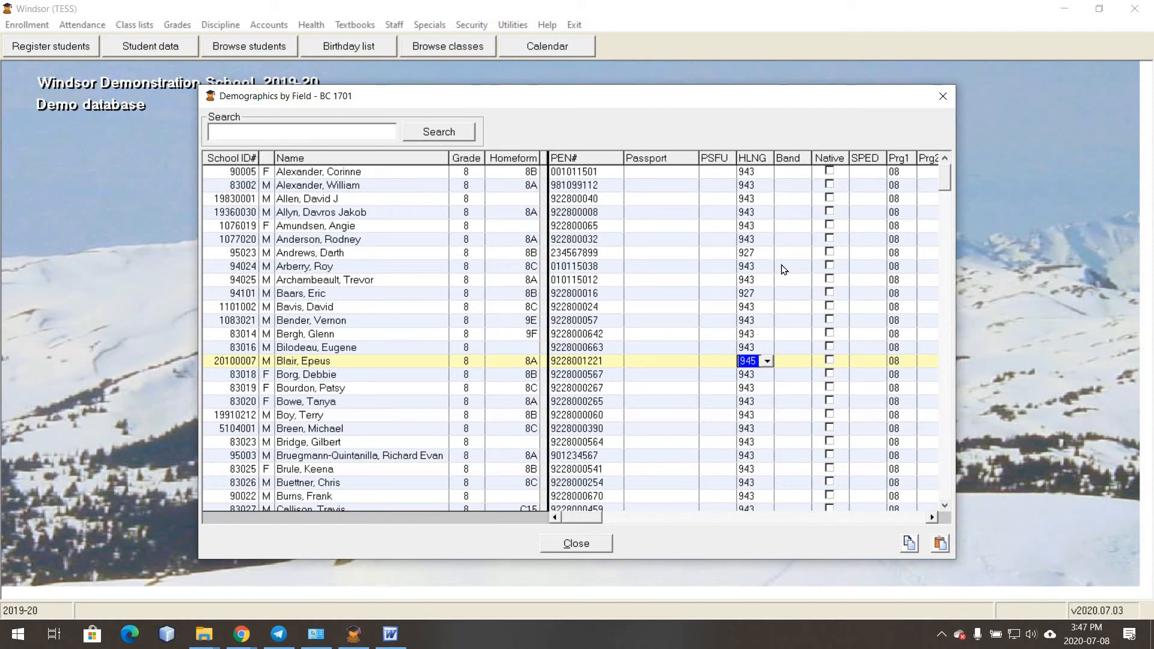
# - Give the next student second program code 20 Mandarin Chinese and close the Demographics list
pyautogui.click(784, 269)
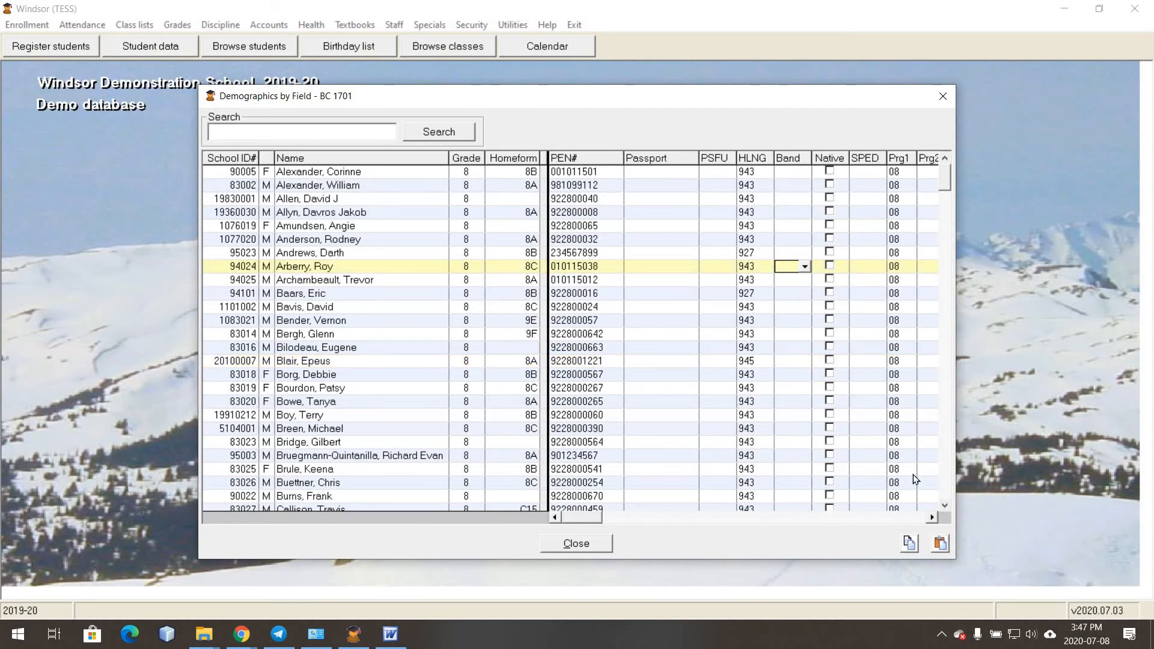
pyautogui.click(931, 518)
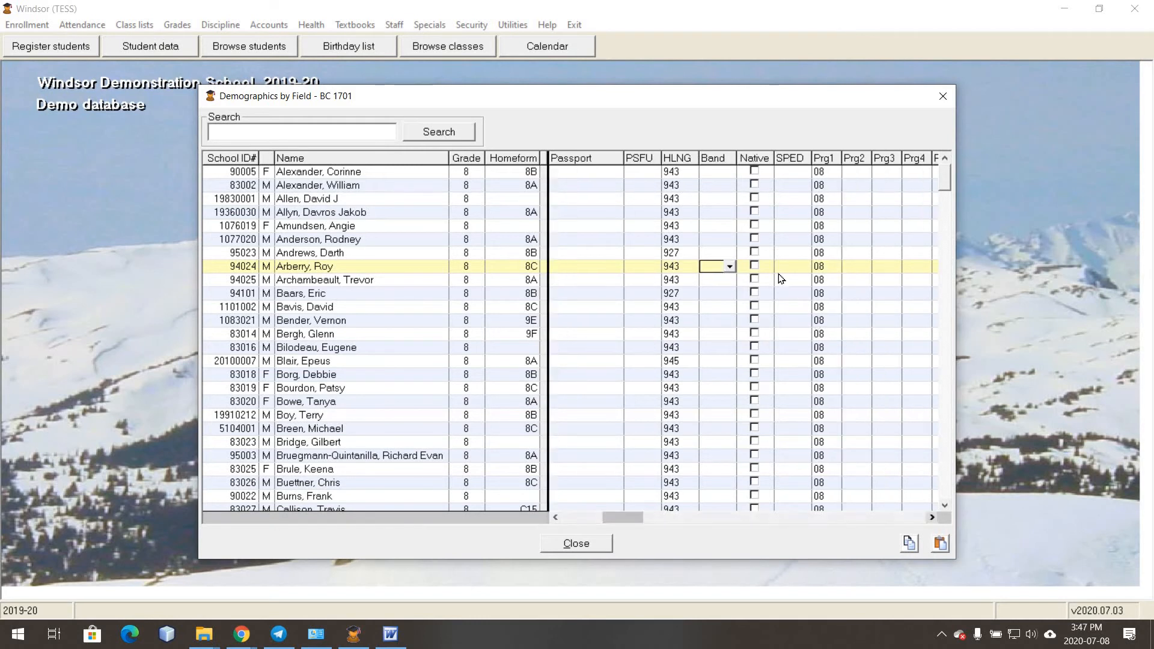
pyautogui.click(787, 267)
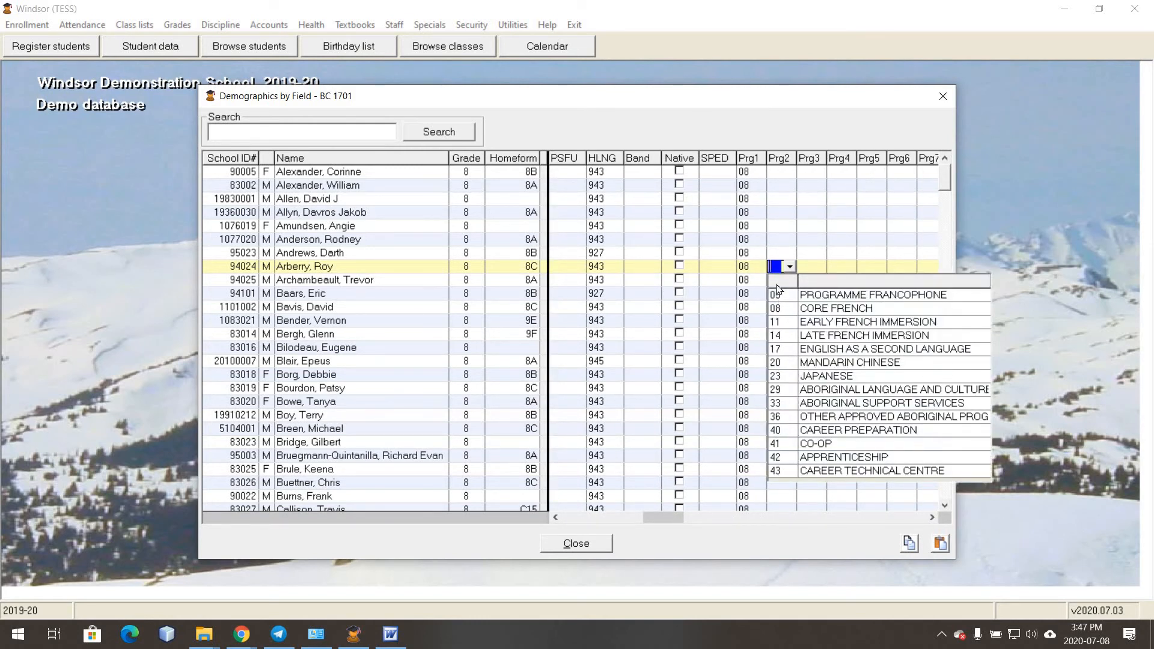
pyautogui.click(788, 362)
pyautogui.press('Return')
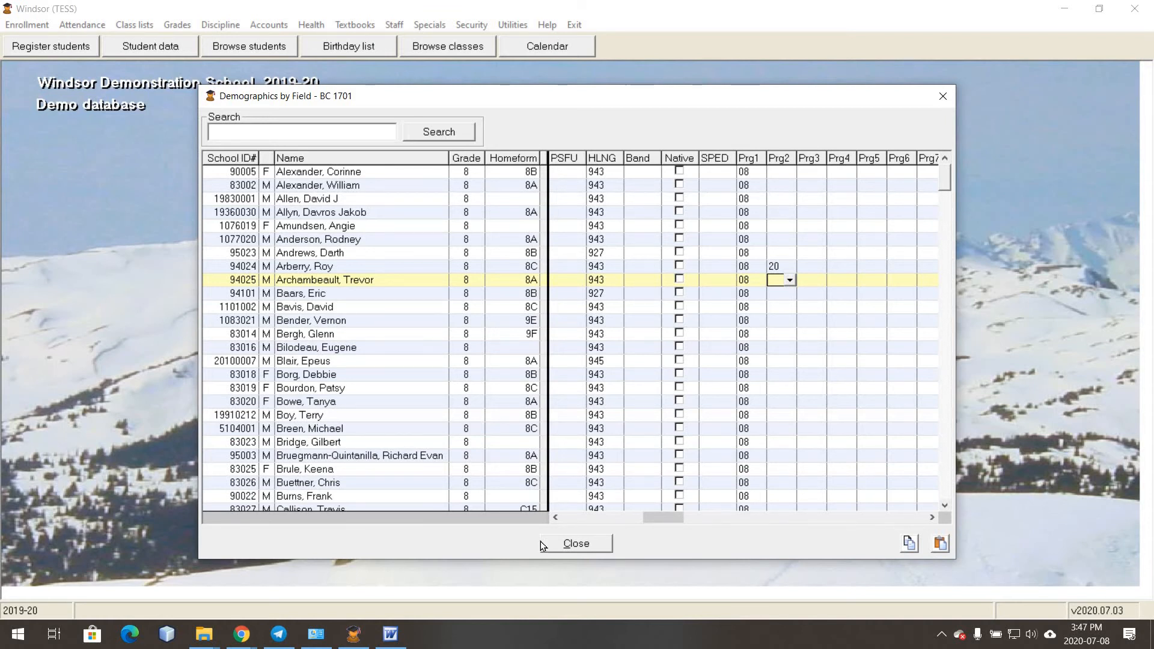
pyautogui.press('Escape')
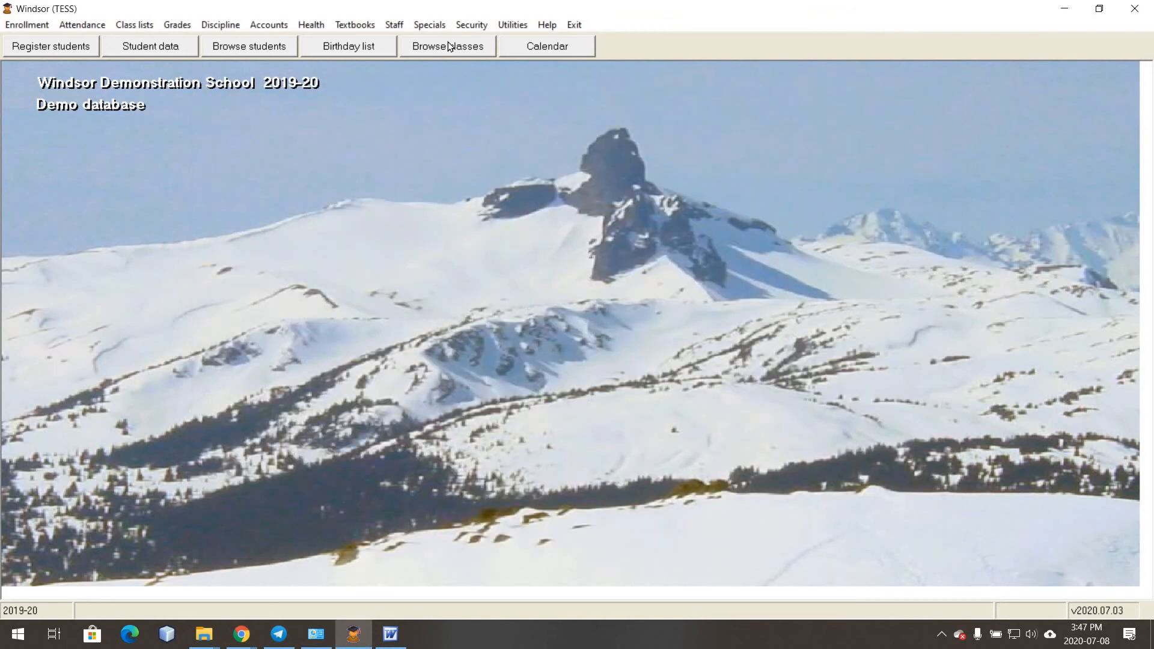
# - Open the 1701 list report from Specials > BC 1701/1704/TRAX > Reports
pyautogui.click(428, 24)
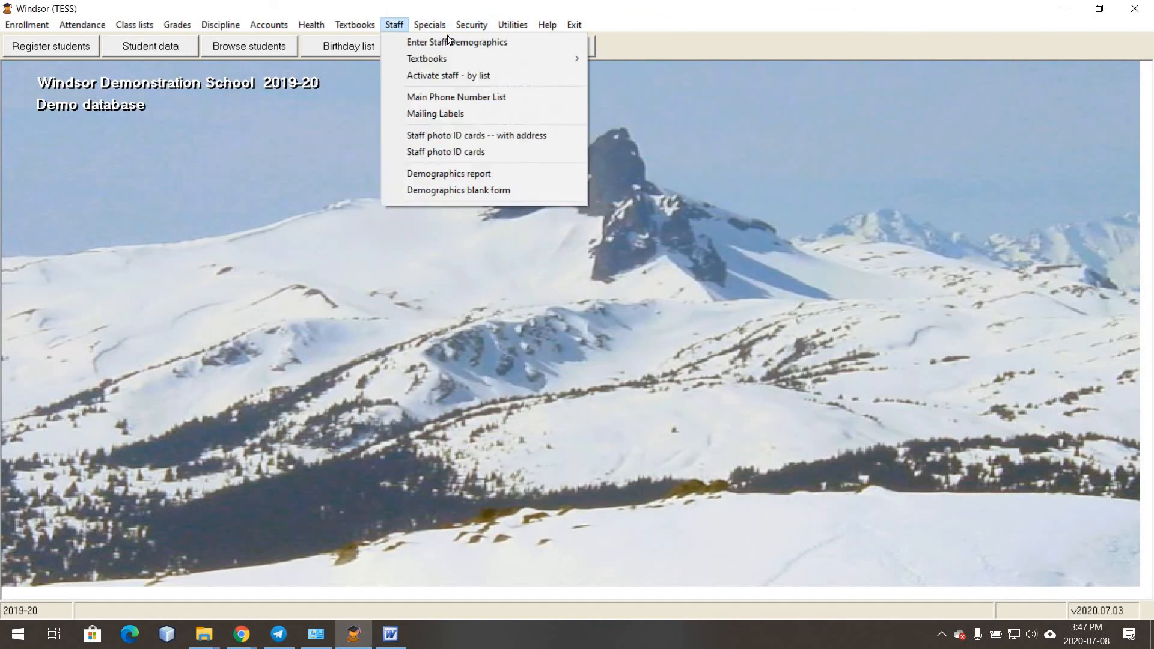
pyautogui.moveTo(576, 42)
pyautogui.moveTo(679, 108)
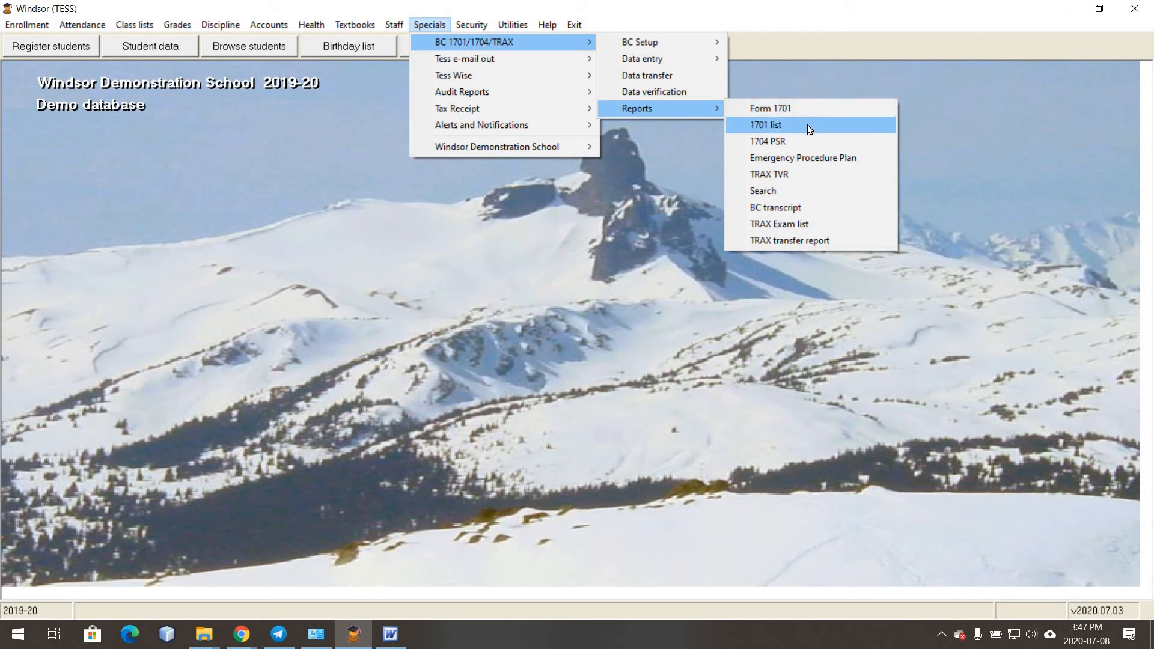
pyautogui.click(806, 124)
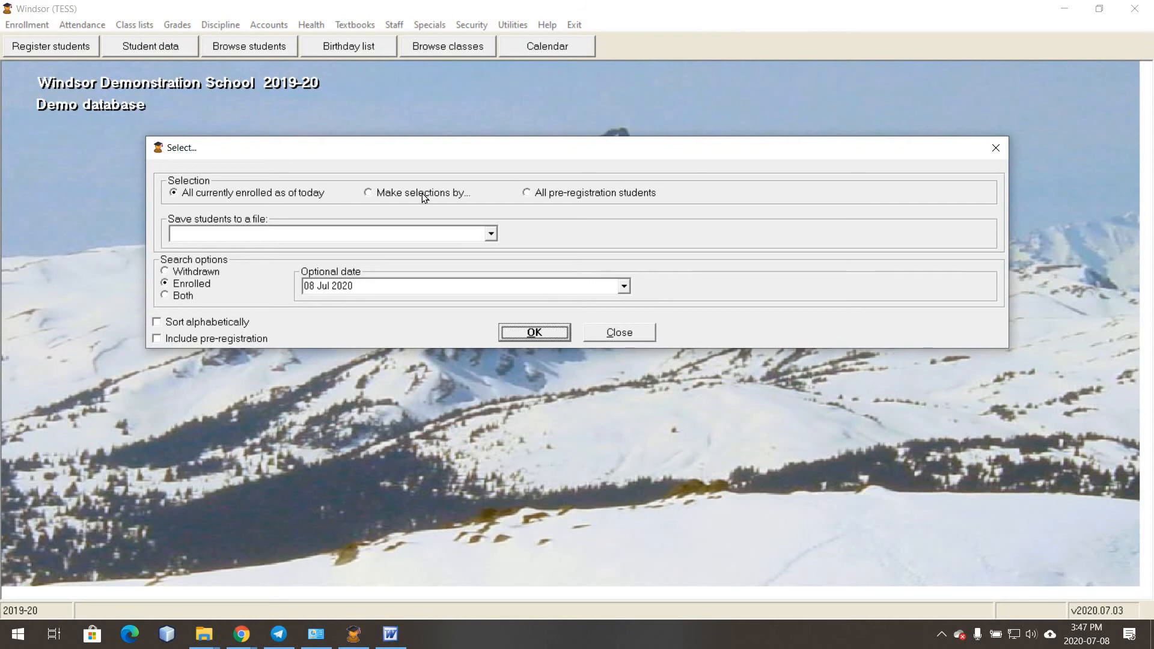
# - Restrict the 1701 list to grade 8 students using Make selections by, and accept
pyautogui.click(425, 194)
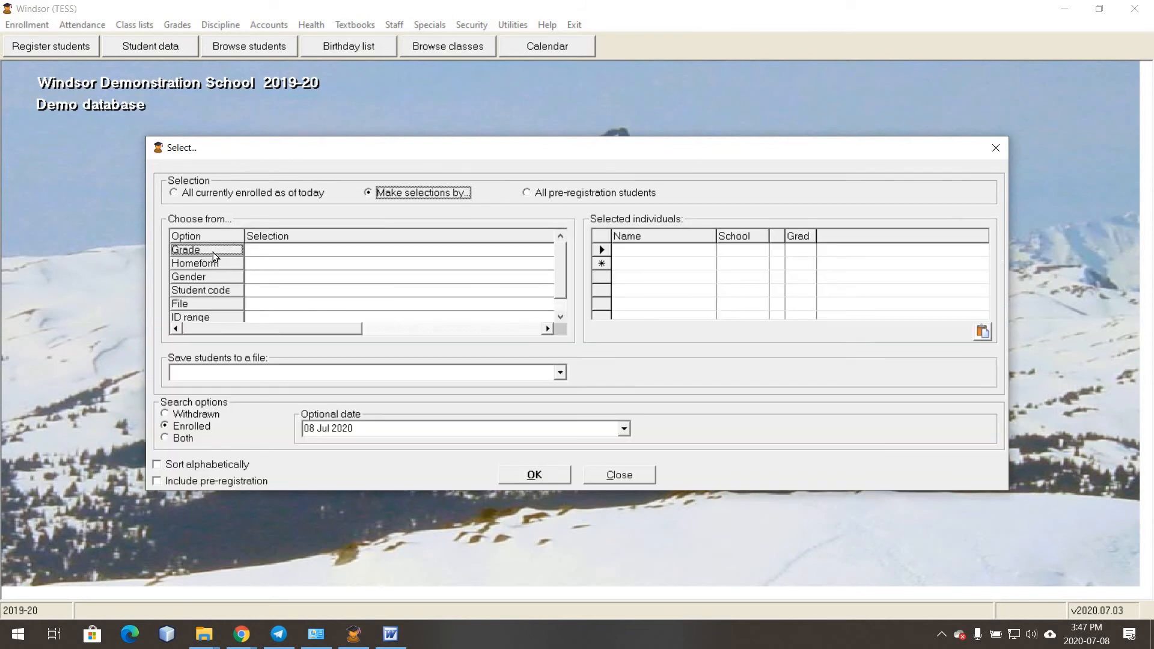
pyautogui.click(252, 250)
pyautogui.click(525, 247)
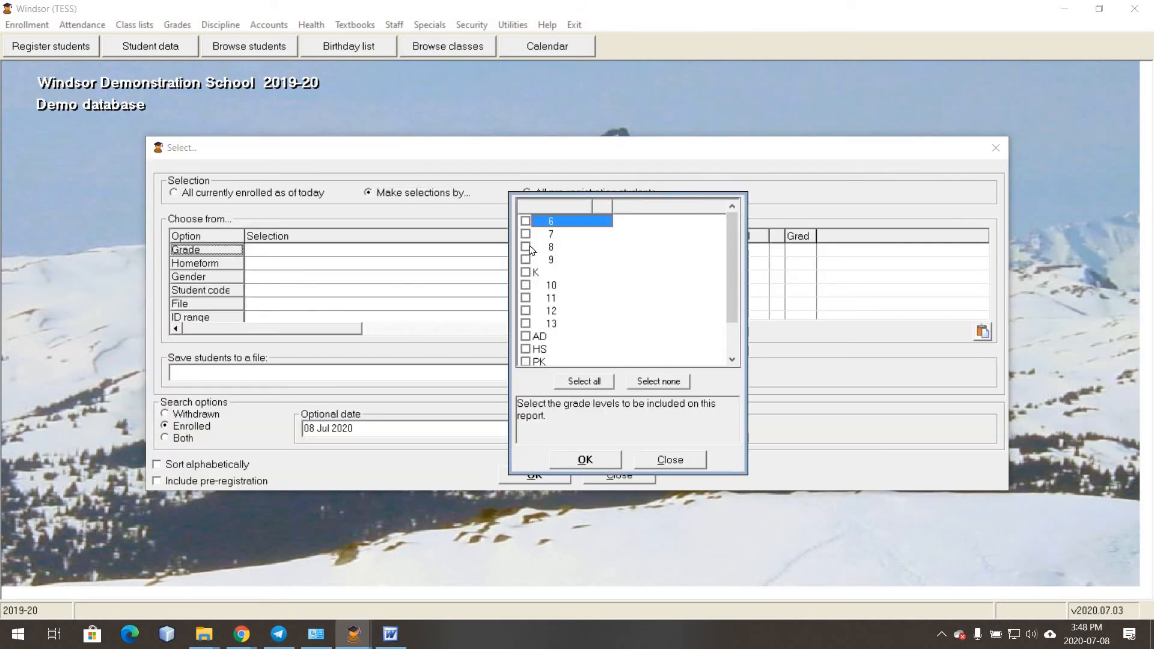
pyautogui.click(591, 463)
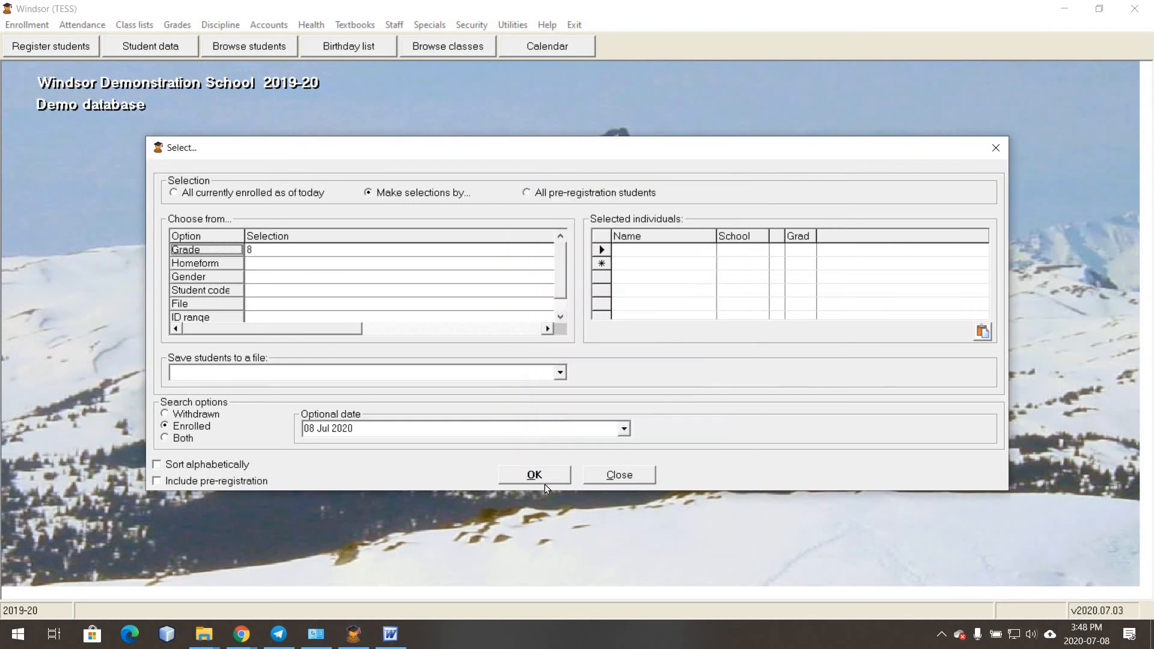
pyautogui.click(542, 482)
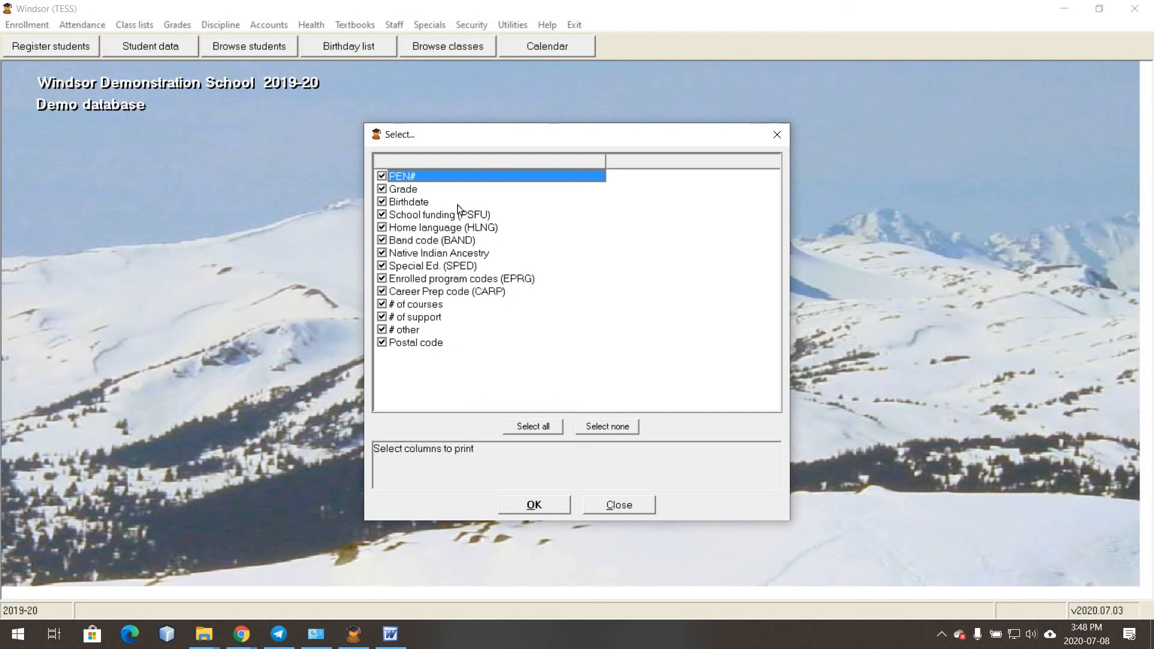
# - Limit the report columns to PEN#, Grade, Birthdate and Home language
pyautogui.click(619, 429)
pyautogui.click(406, 180)
pyautogui.click(404, 192)
pyautogui.click(406, 202)
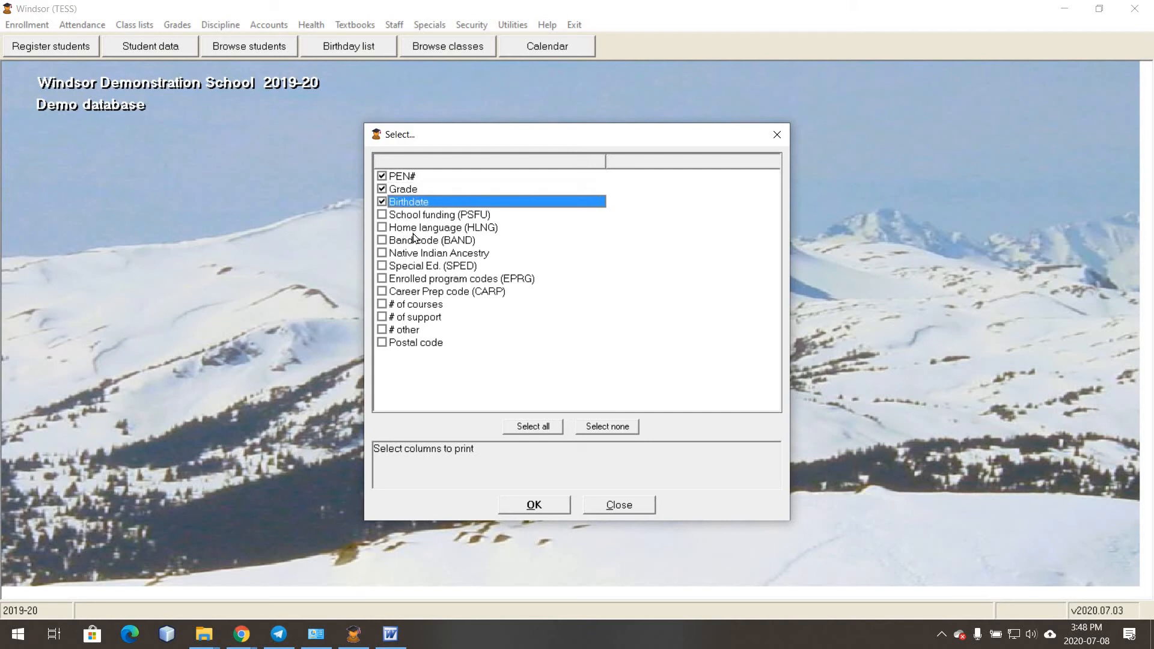
pyautogui.click(406, 228)
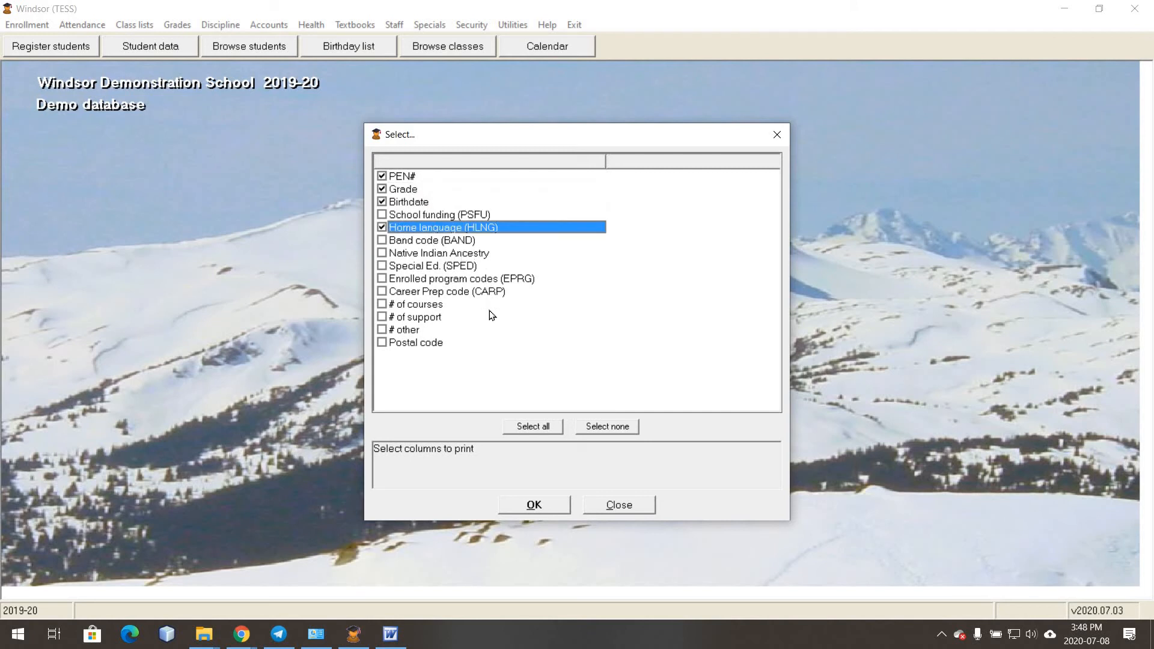
pyautogui.click(531, 508)
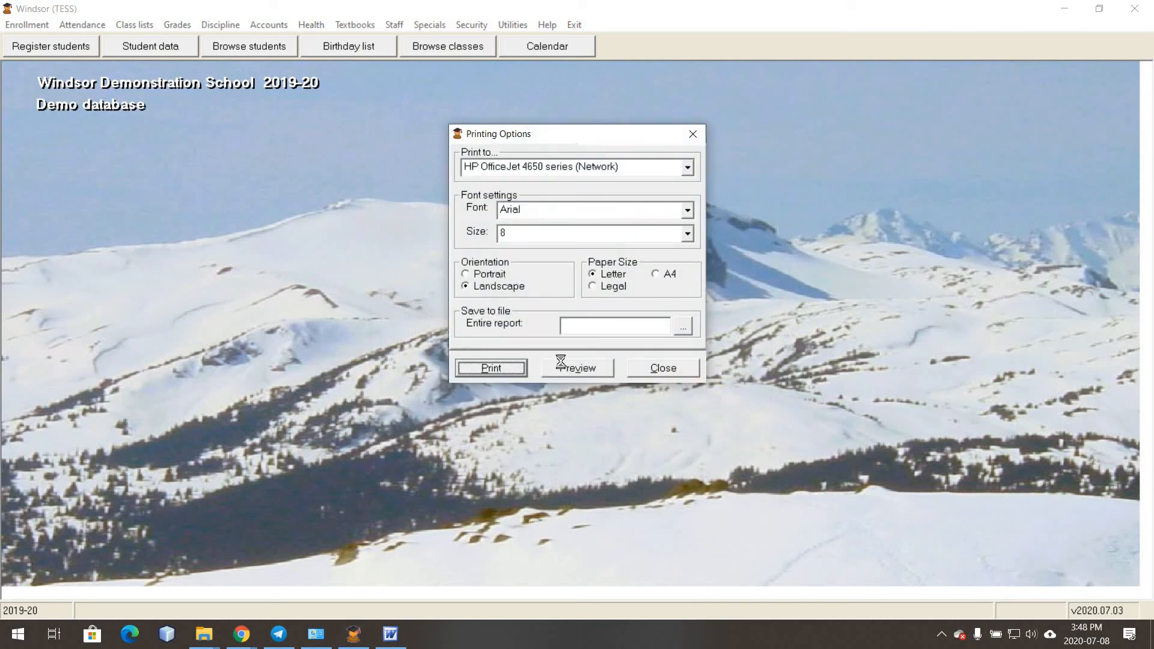
# - Preview the grade 8 Form 1701 list maximized, then close the preview
pyautogui.click(562, 367)
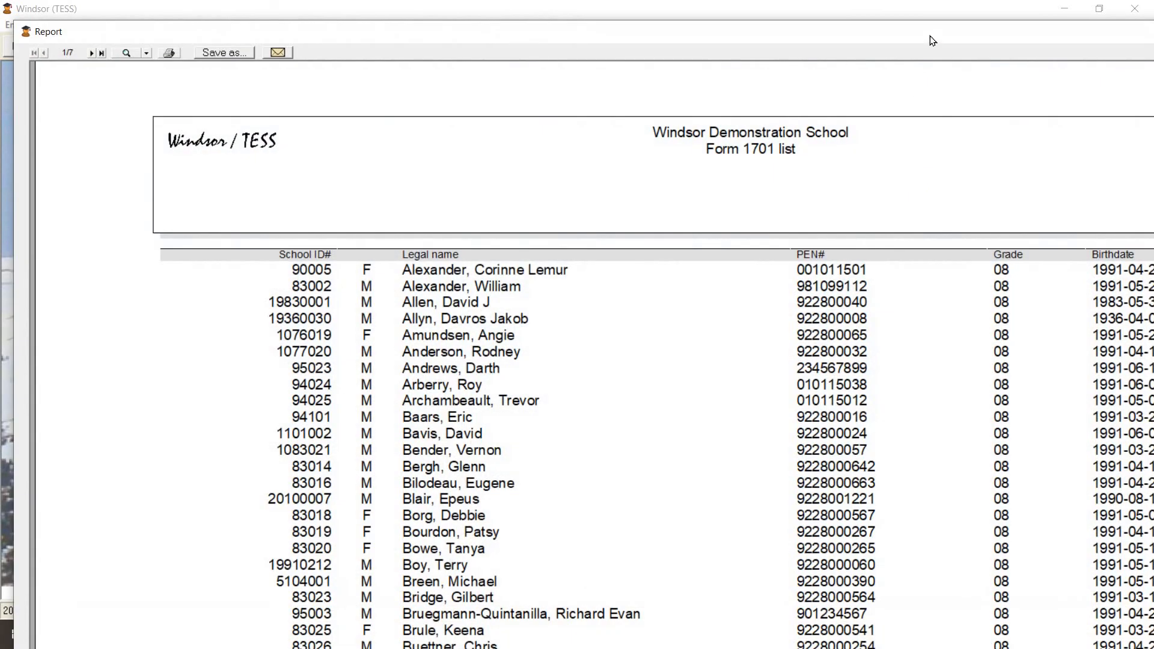
pyautogui.moveTo(930, 41); pyautogui.dragTo(593, 92)
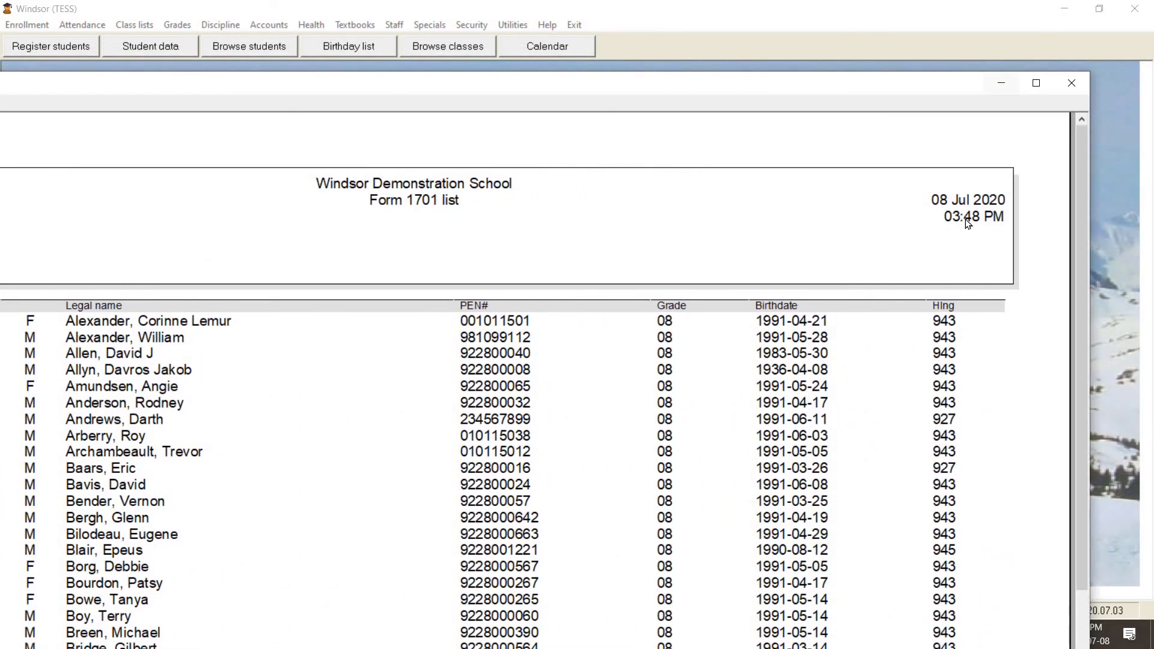
pyautogui.click(1031, 85)
pyautogui.hotkey('alt', 'Tab')
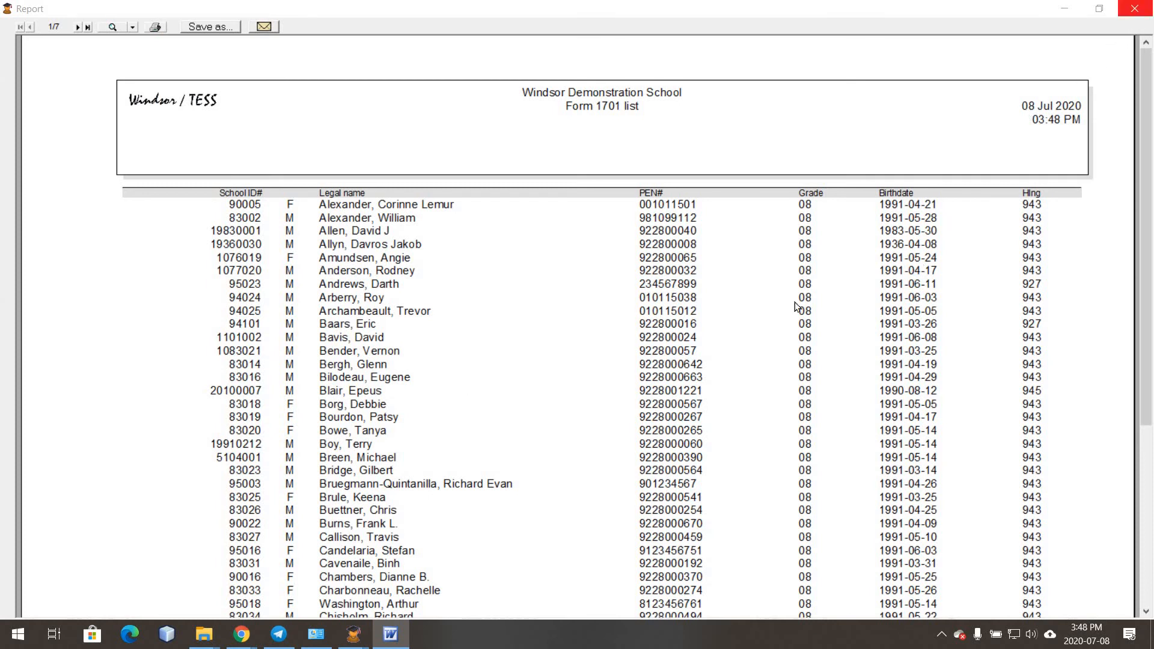
pyautogui.click(1135, 12)
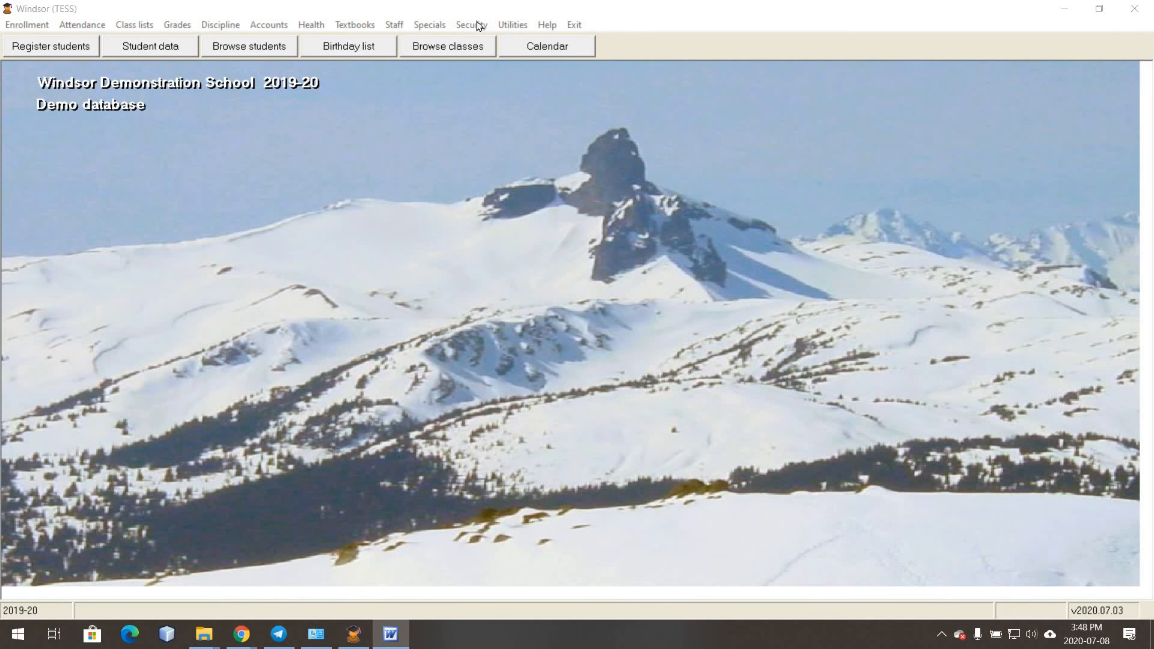
# - Start Send 1701 data to Ministry from BC Data transfer, saving 04444026.std on the Desktop
pyautogui.click(428, 24)
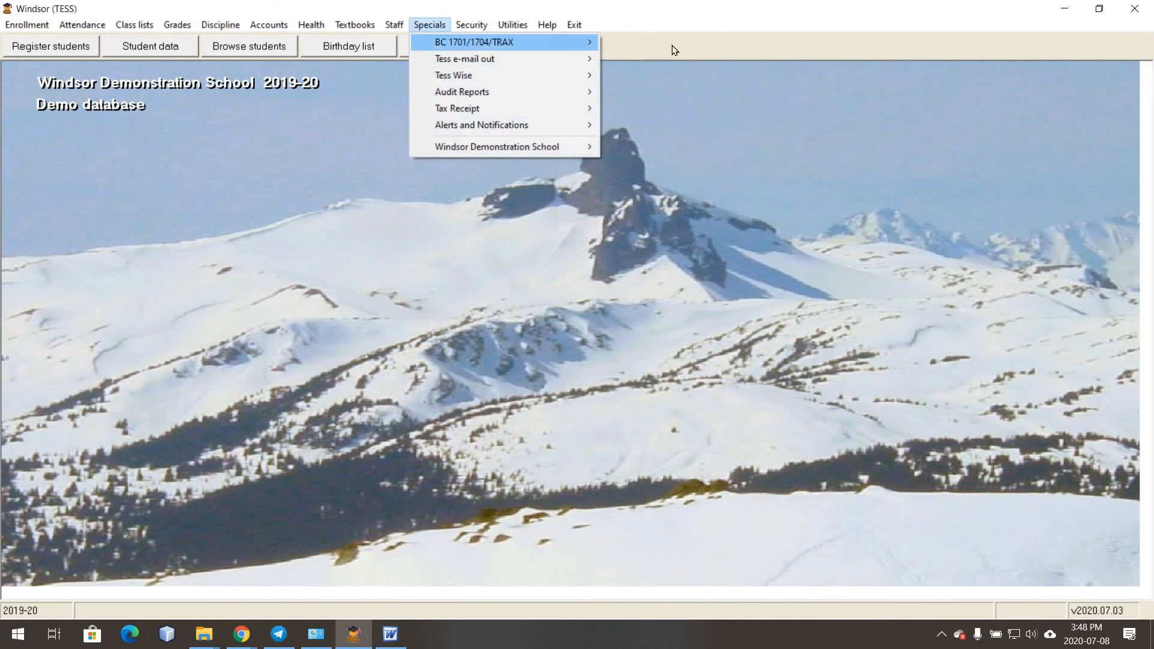
pyautogui.moveTo(471, 41)
pyautogui.click(669, 74)
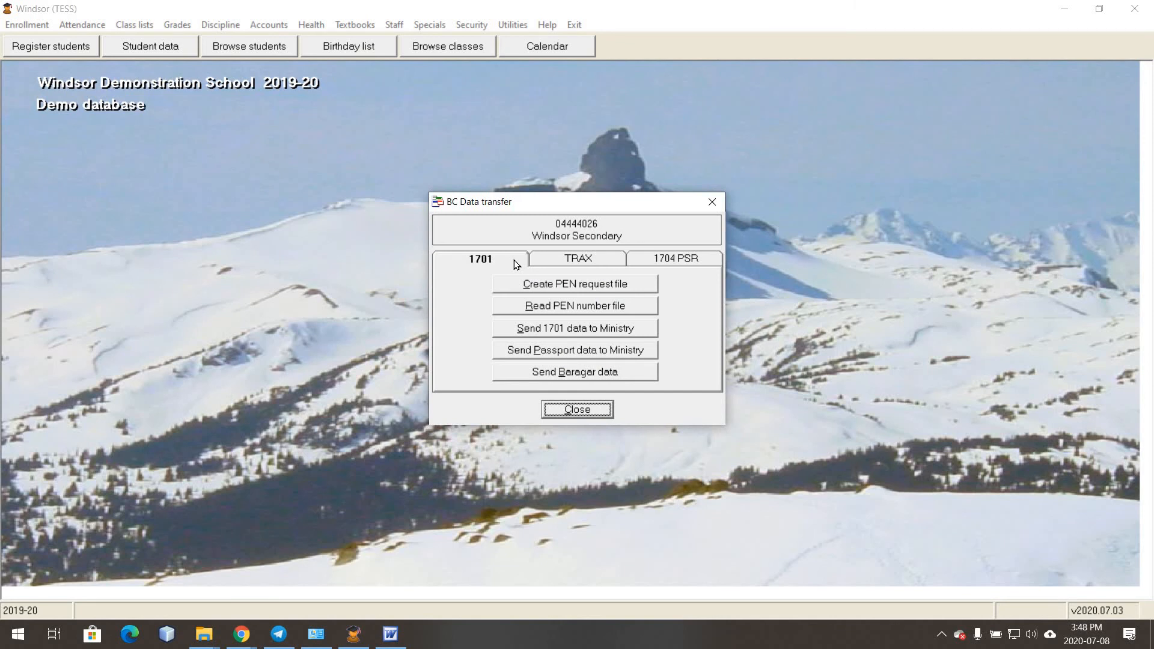
pyautogui.click(641, 333)
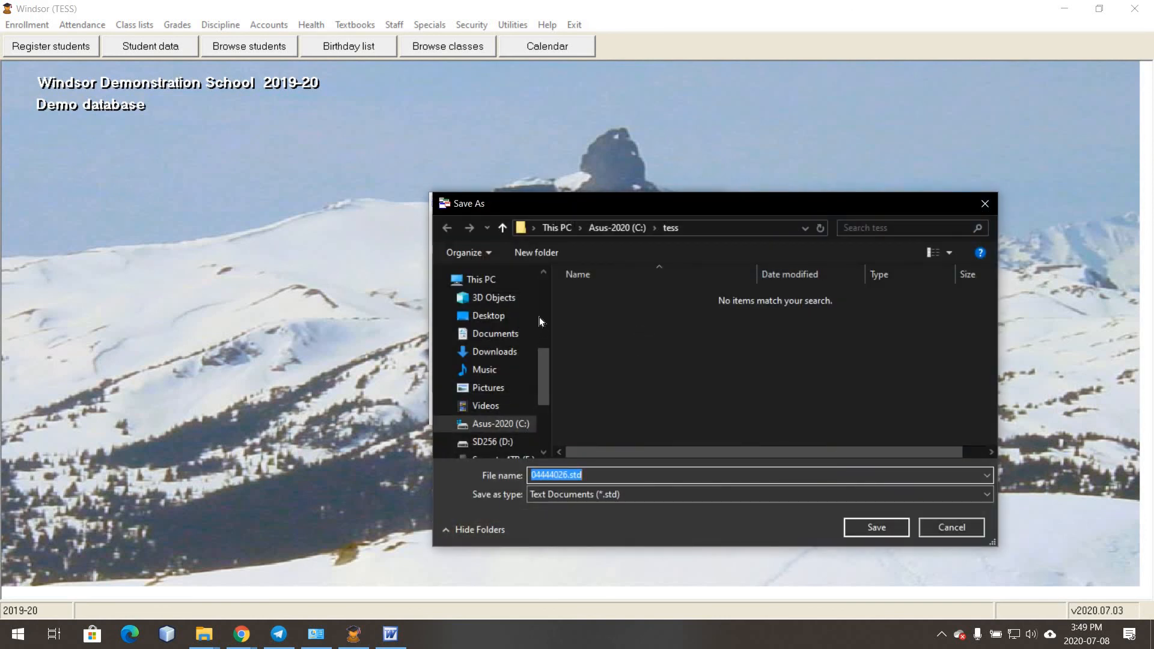
pyautogui.click(524, 314)
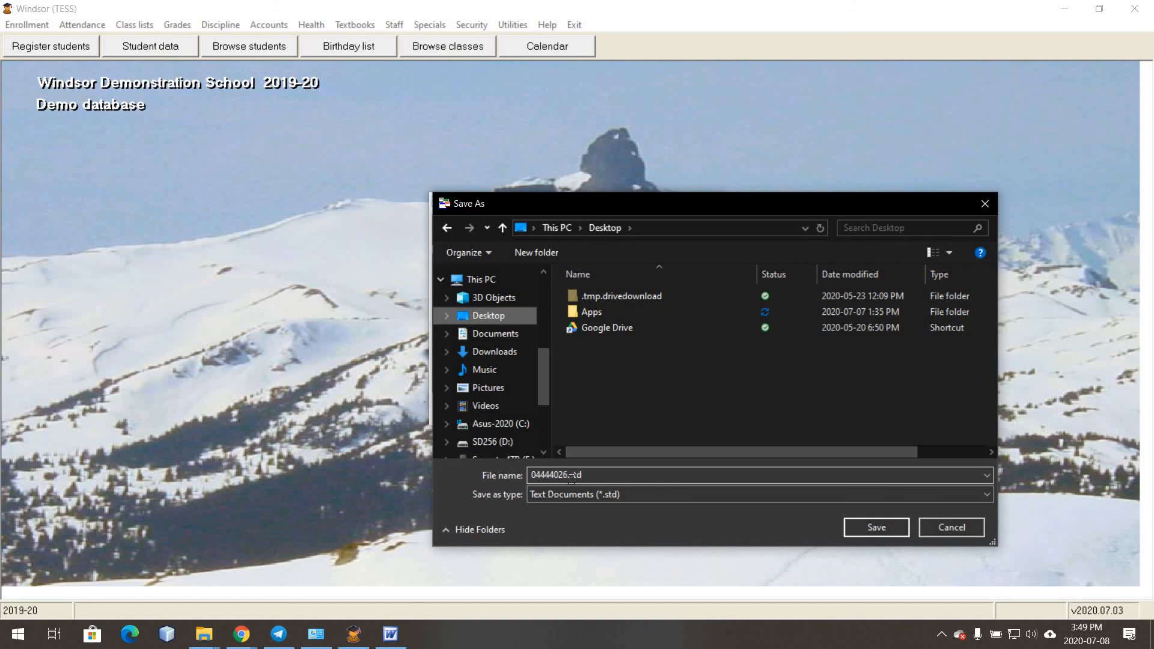
pyautogui.click(865, 526)
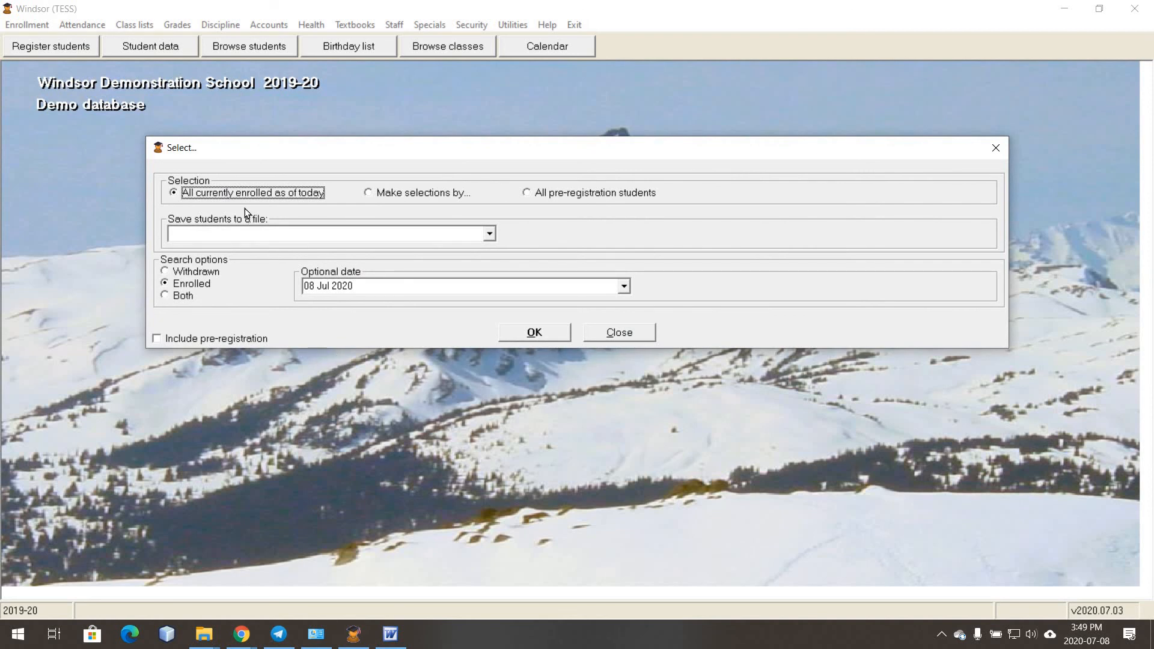
# - Transfer 1701 data for all currently enrolled students and dismiss the 1321-students-transferred message
pyautogui.click(534, 333)
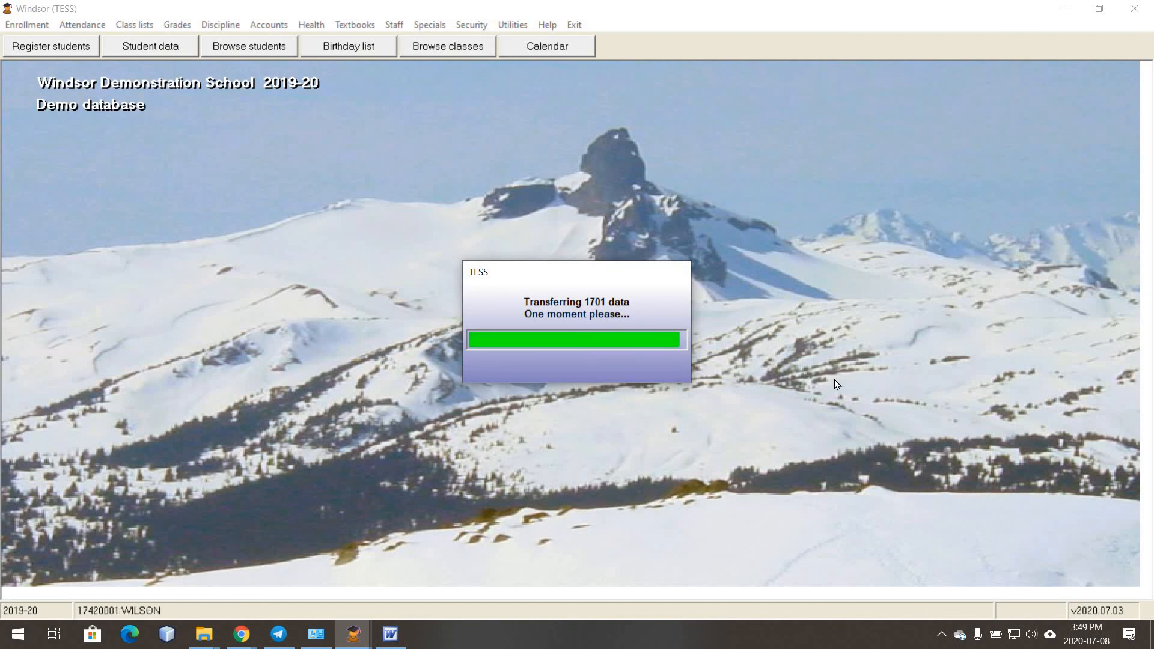
pyautogui.hotkey('alt', 'Tab')
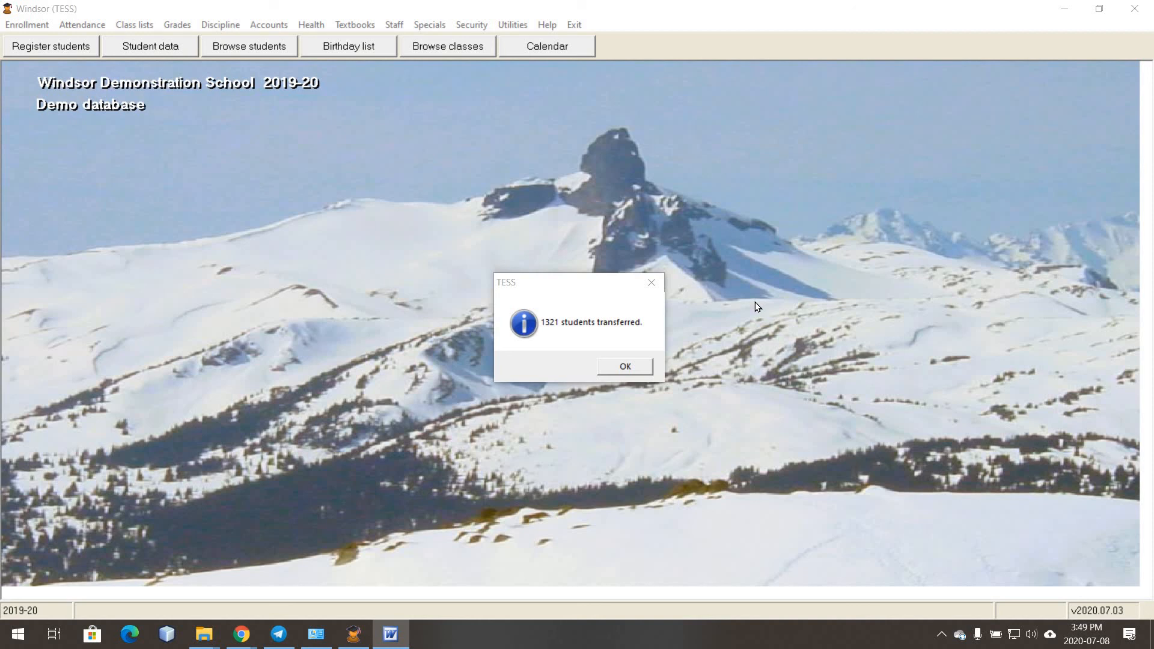
pyautogui.click(612, 364)
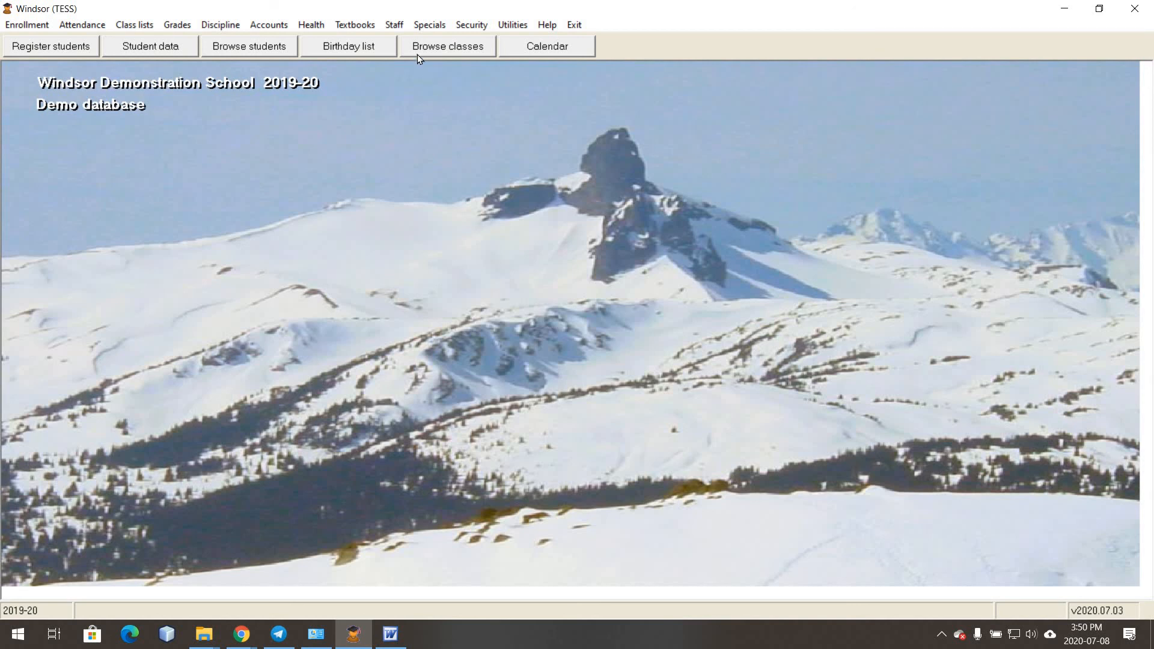
# - Reopen the BC Data transfer dialog for Windsor Secondary via Specials > BC 1701/1704/TRAX
pyautogui.click(428, 24)
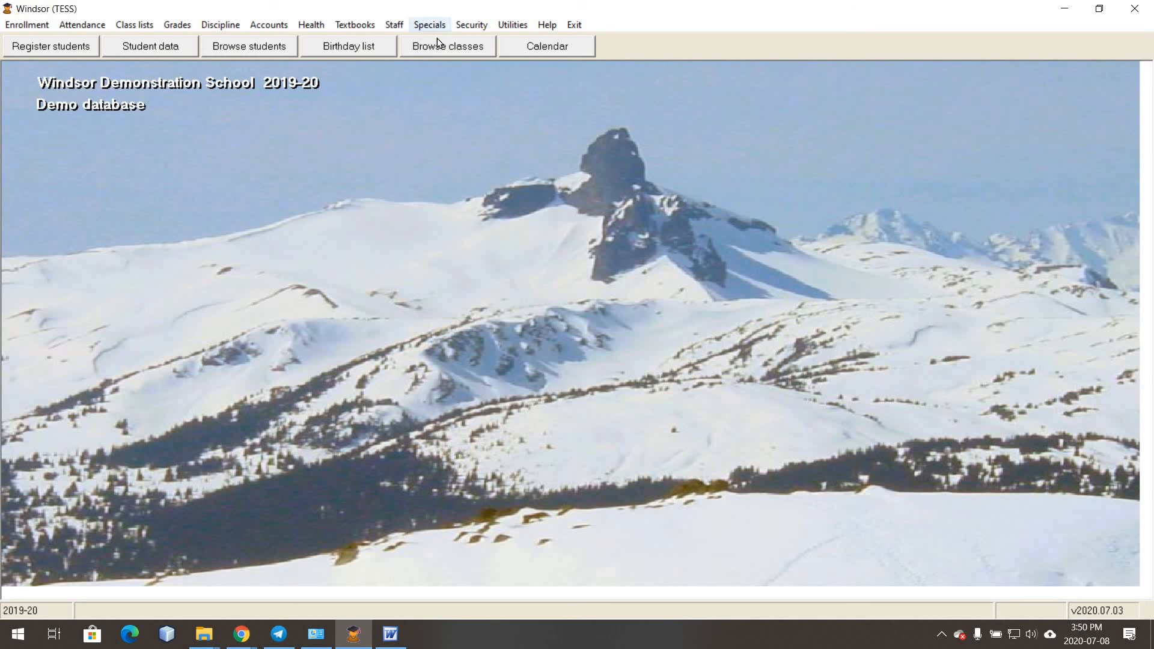
pyautogui.click(640, 75)
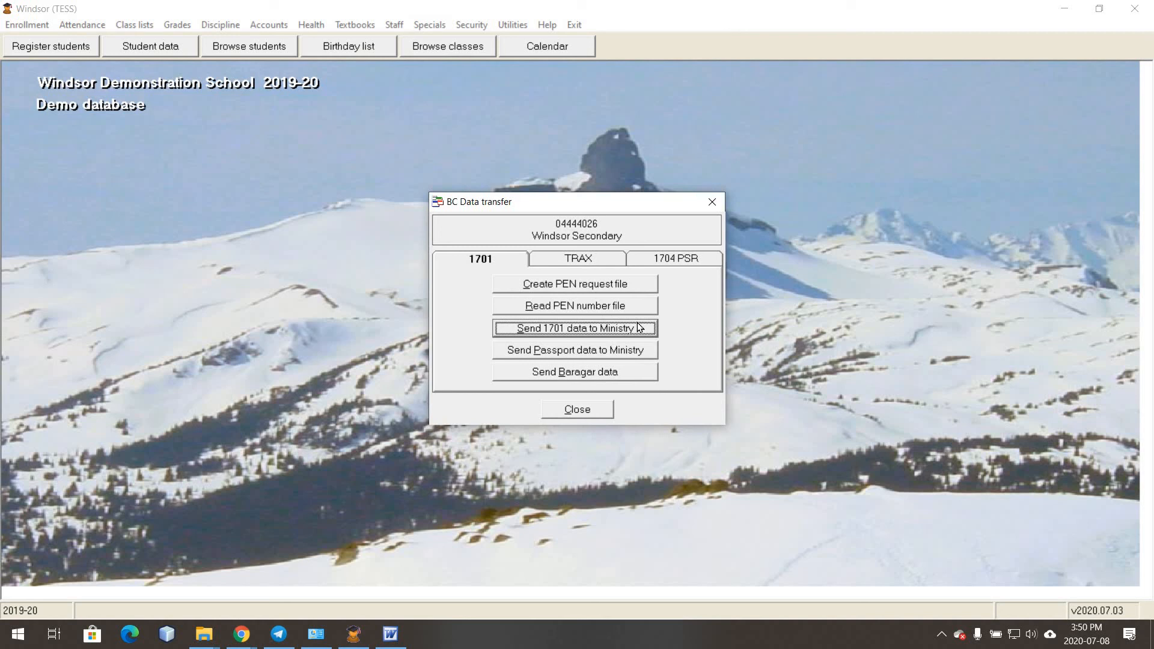
pyautogui.hotkey('alt', 'Tab')
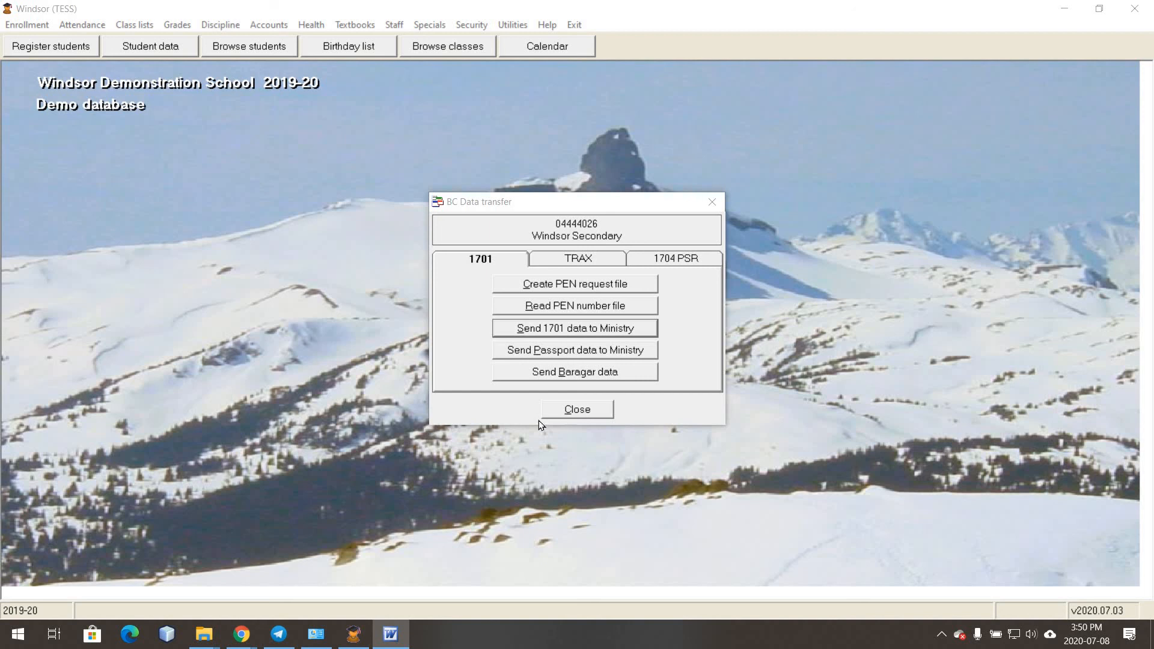
pyautogui.click(504, 413)
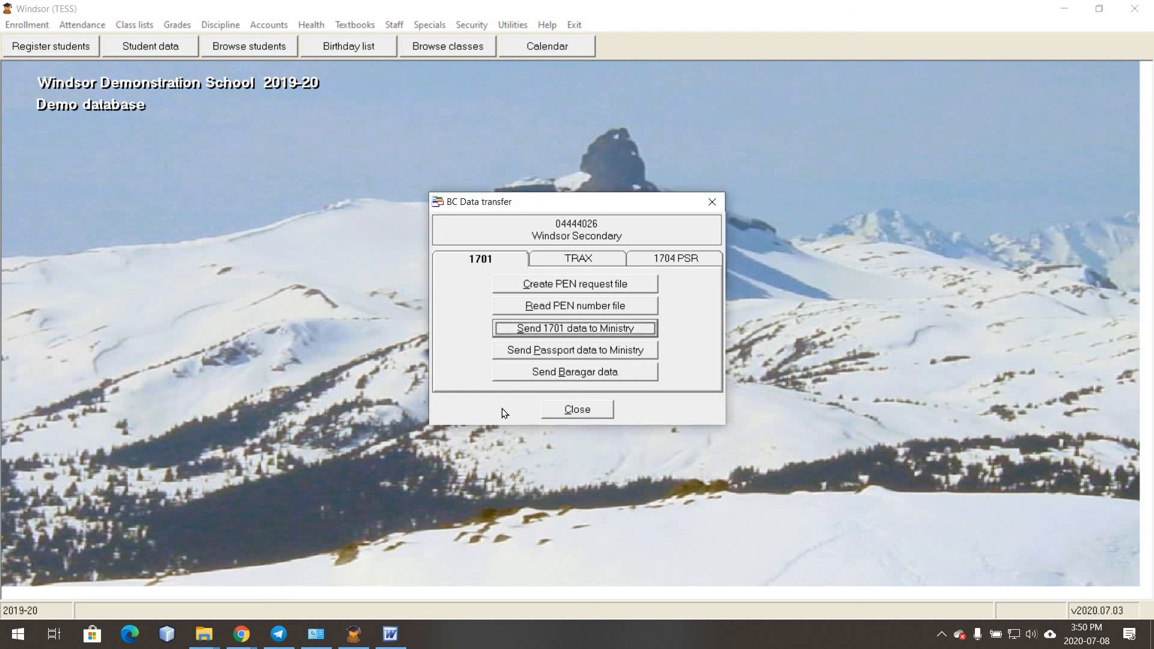